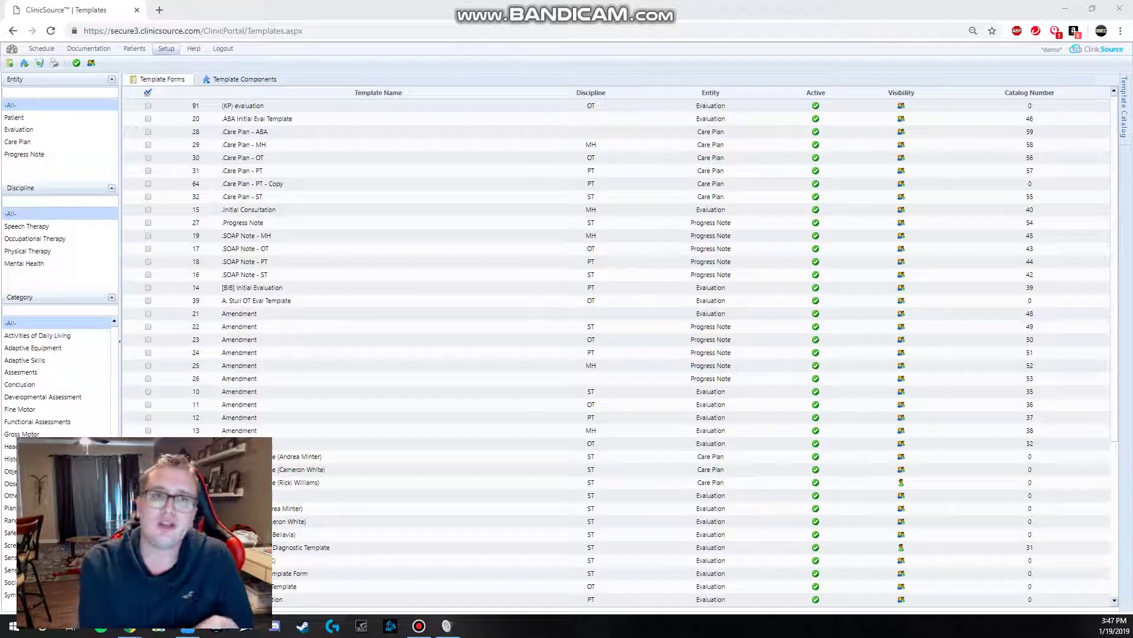
Open the template list and create a new template component
mouse_move(166, 51)
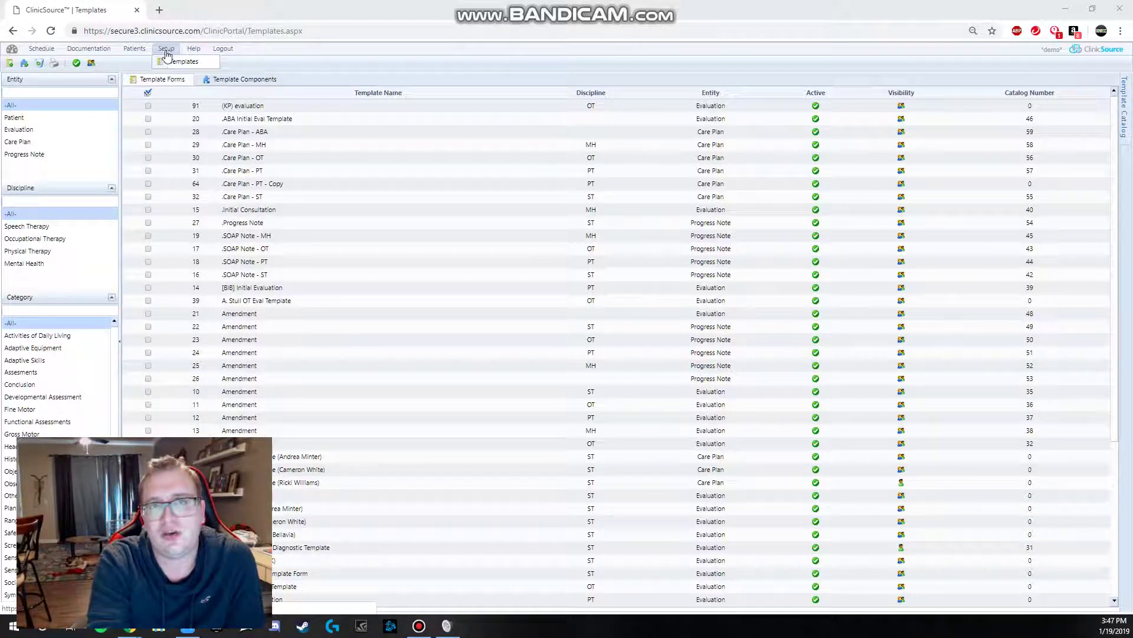
left_click(182, 64)
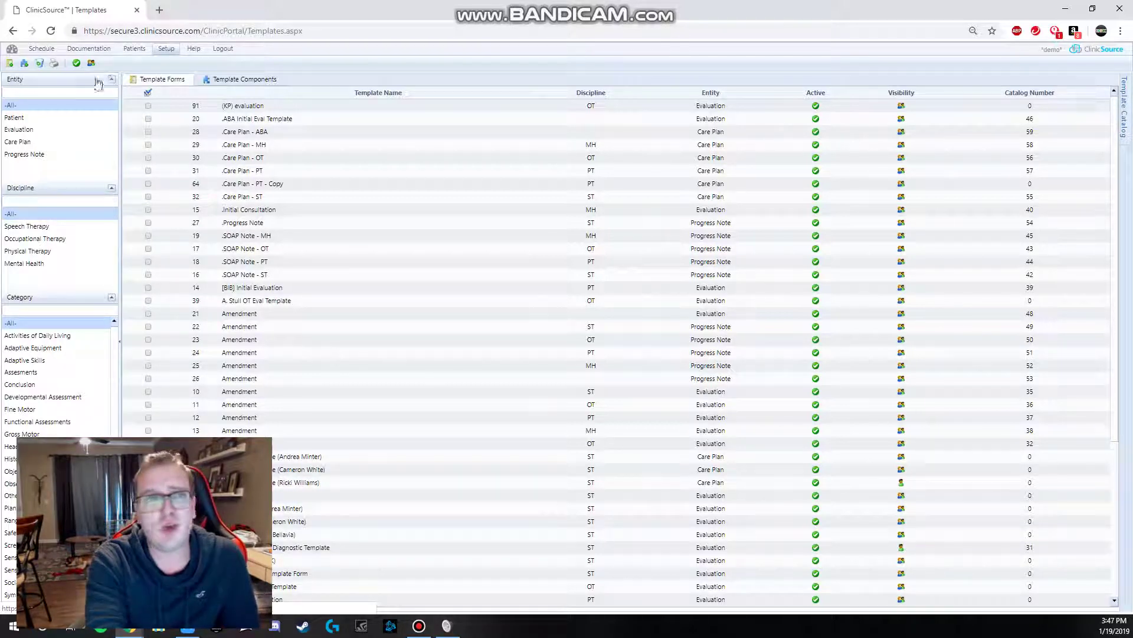
left_click(27, 67)
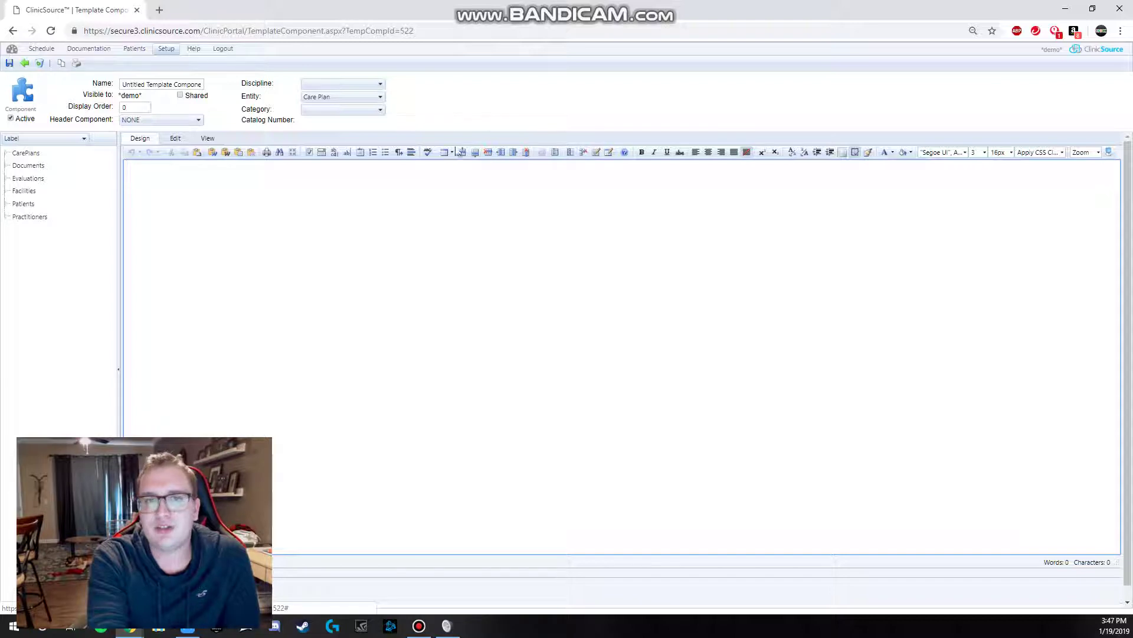
Start inserting a drop-down select in the component and give it a blank first option
left_click(321, 153)
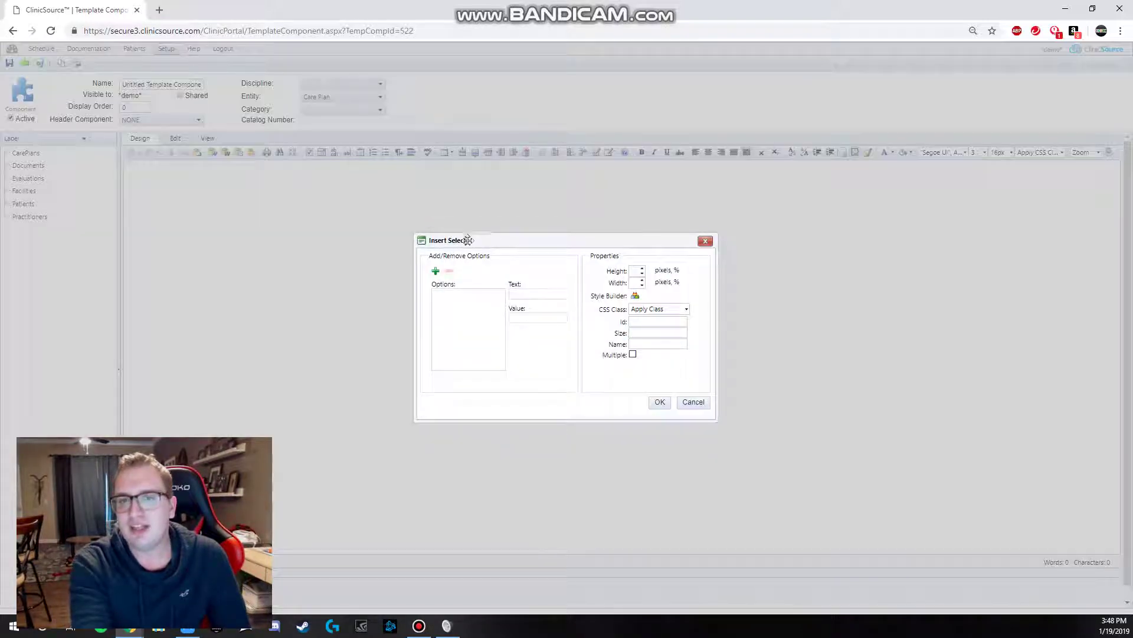
left_click_drag(519, 238, 455, 167)
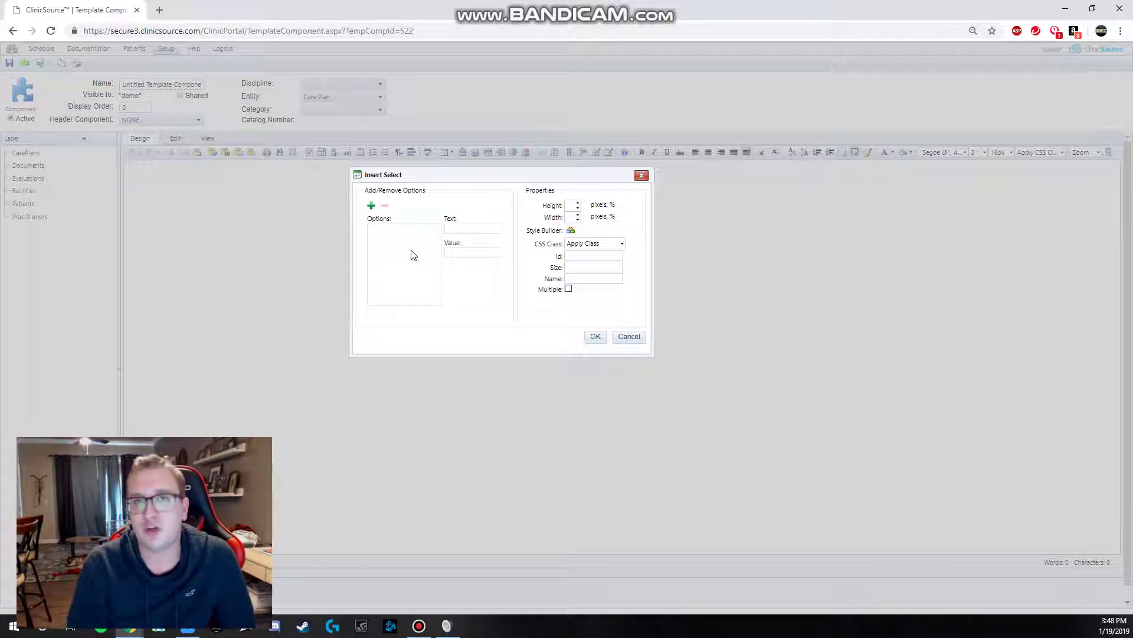
left_click(371, 206)
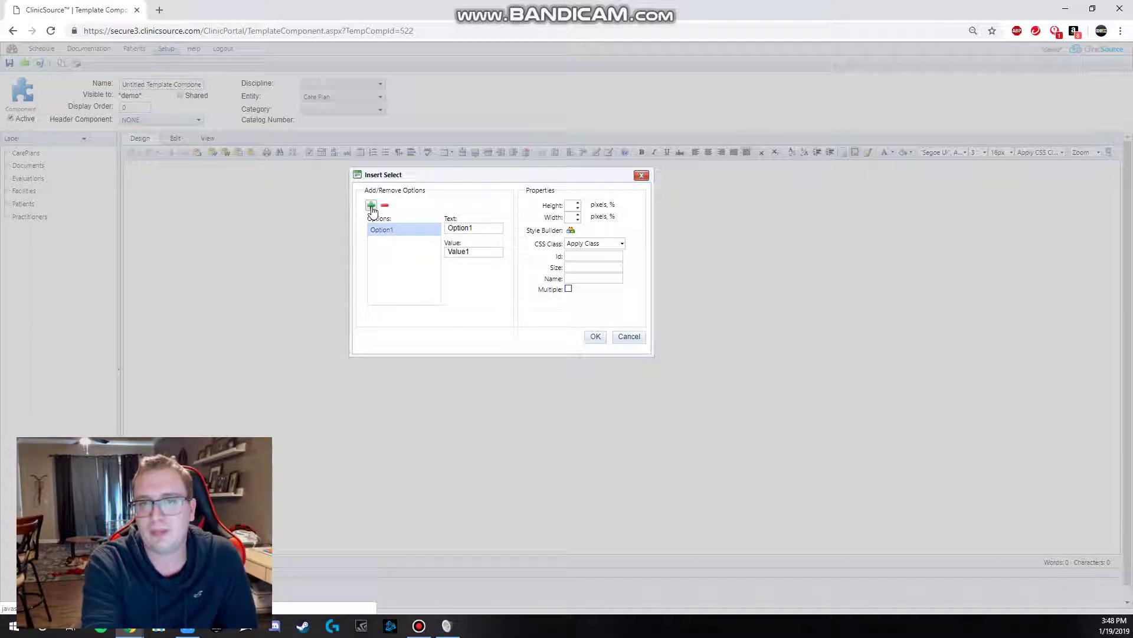
double_click(487, 231)
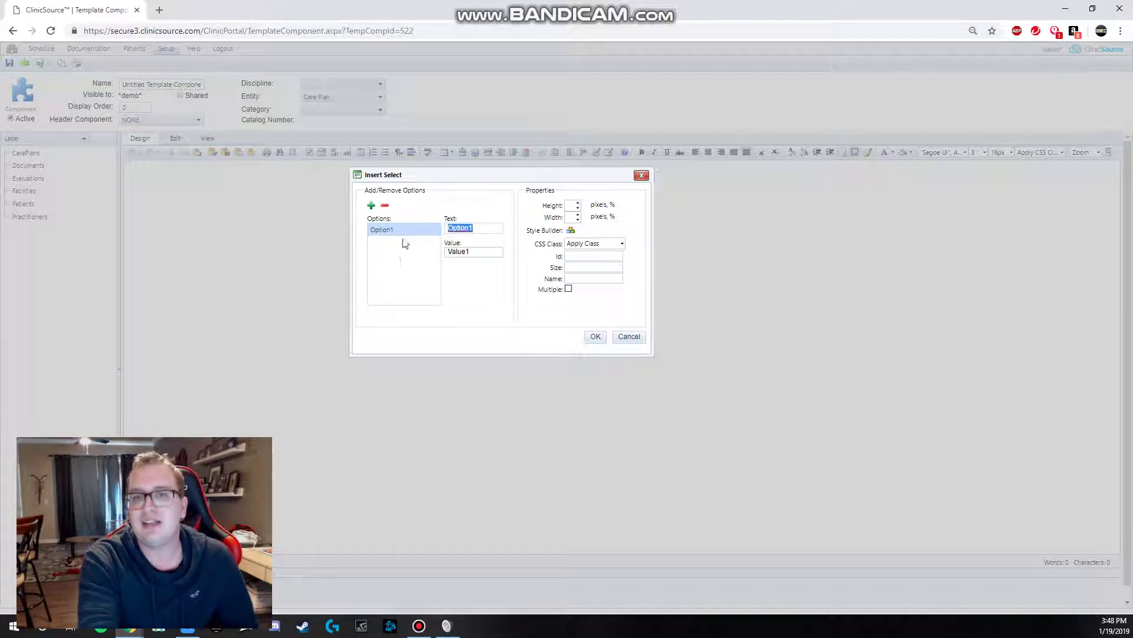
key("BackSpace")
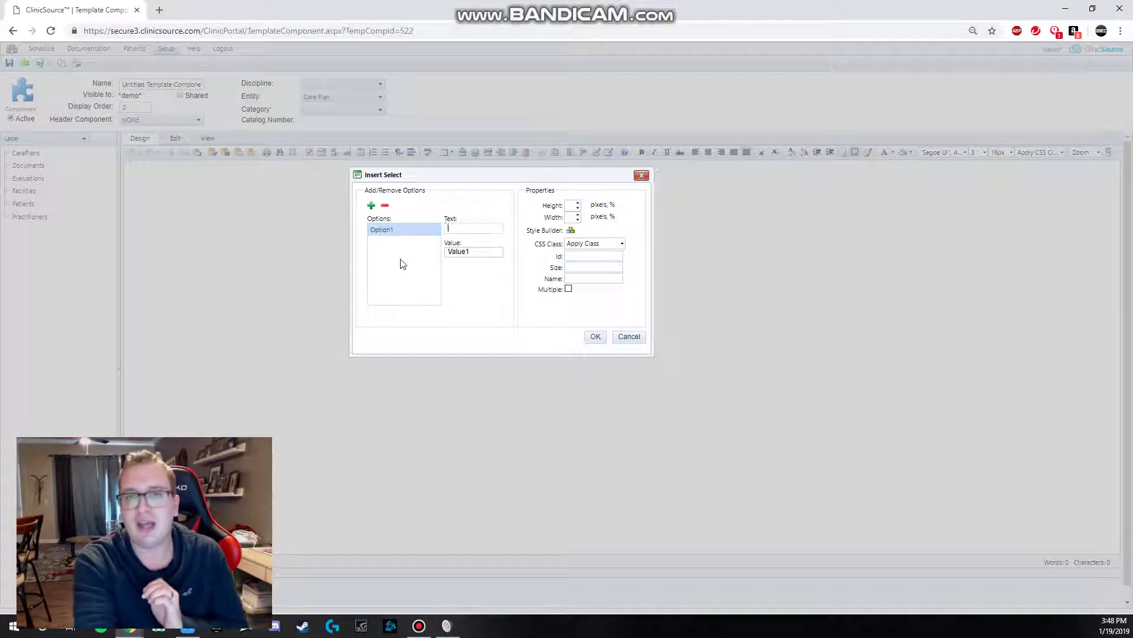
left_click(400, 264)
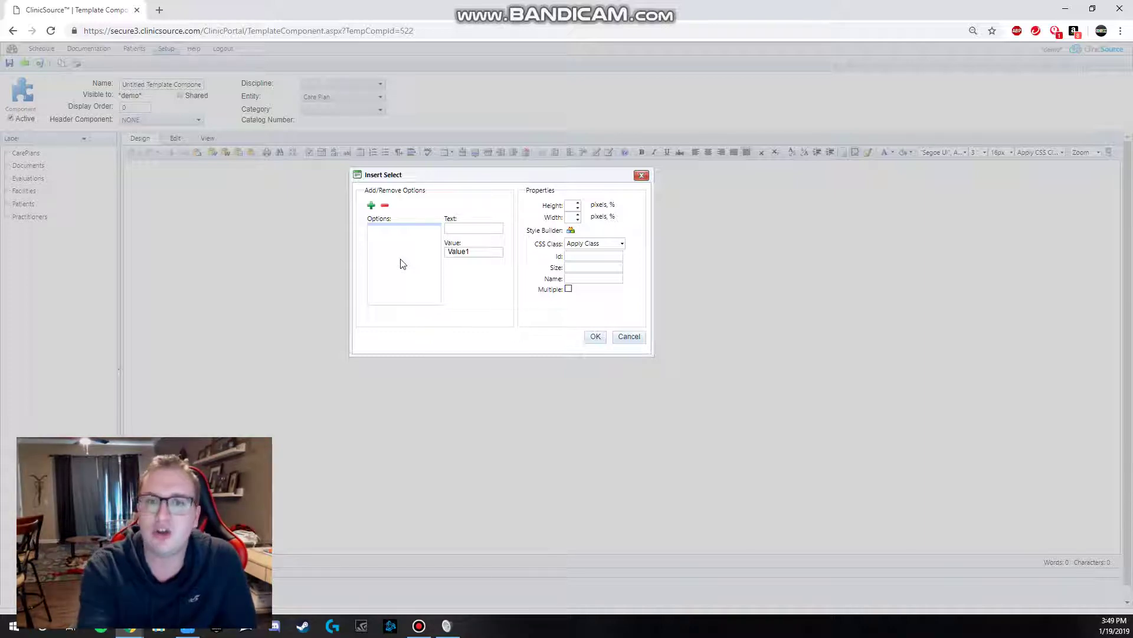
Add the options "mild" and "moderate" to the select below the blank option
left_click(371, 205)
double_click(493, 230)
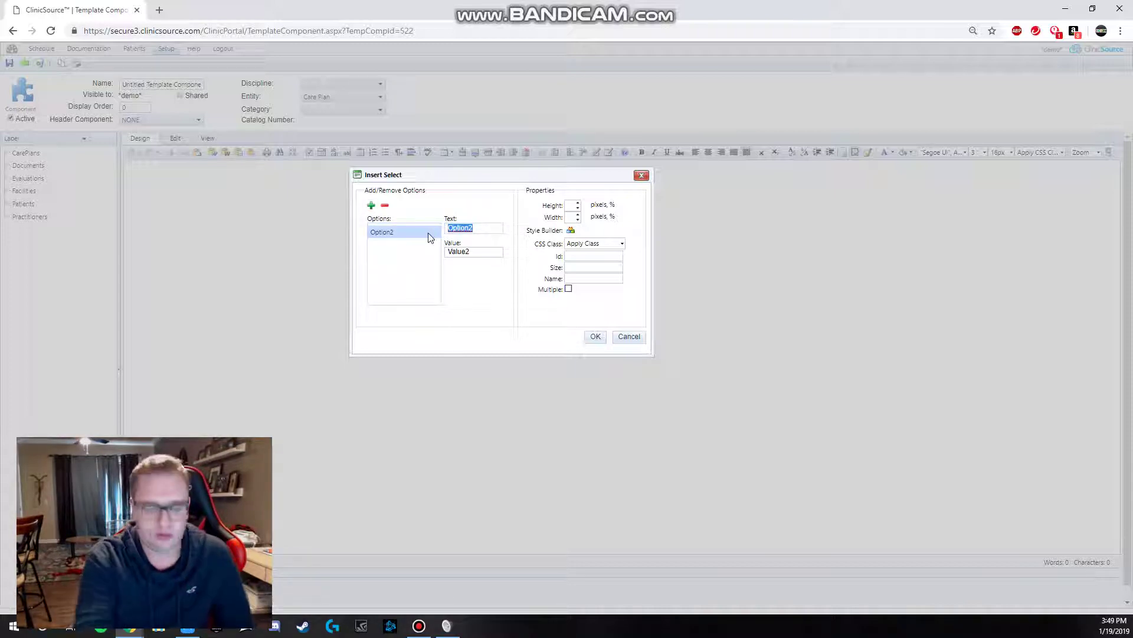
type("mild")
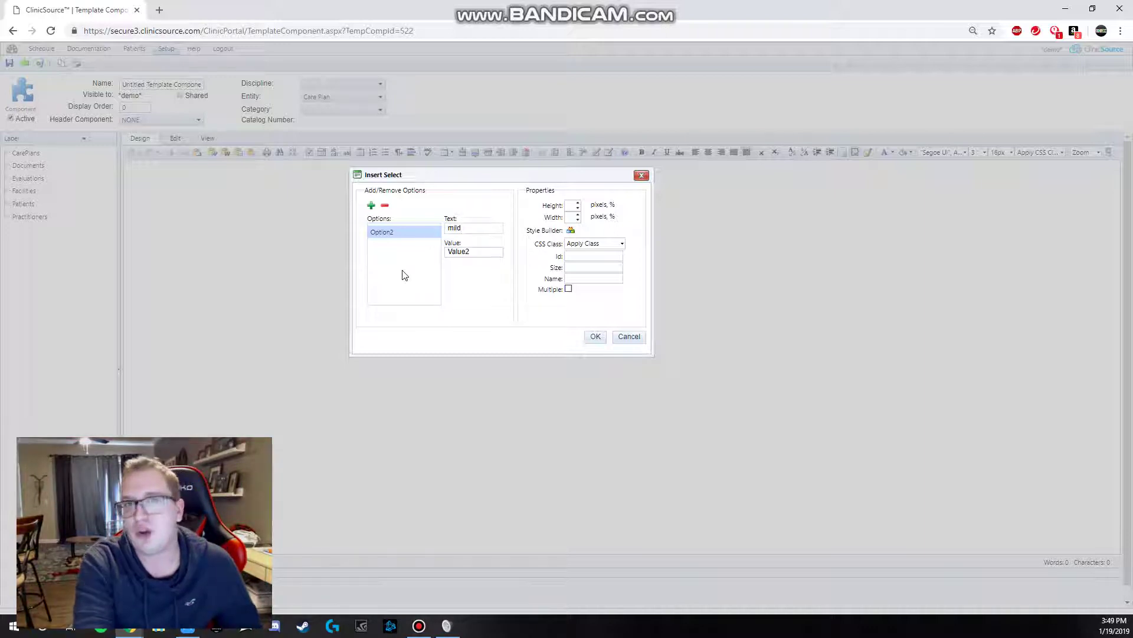
left_click(371, 205)
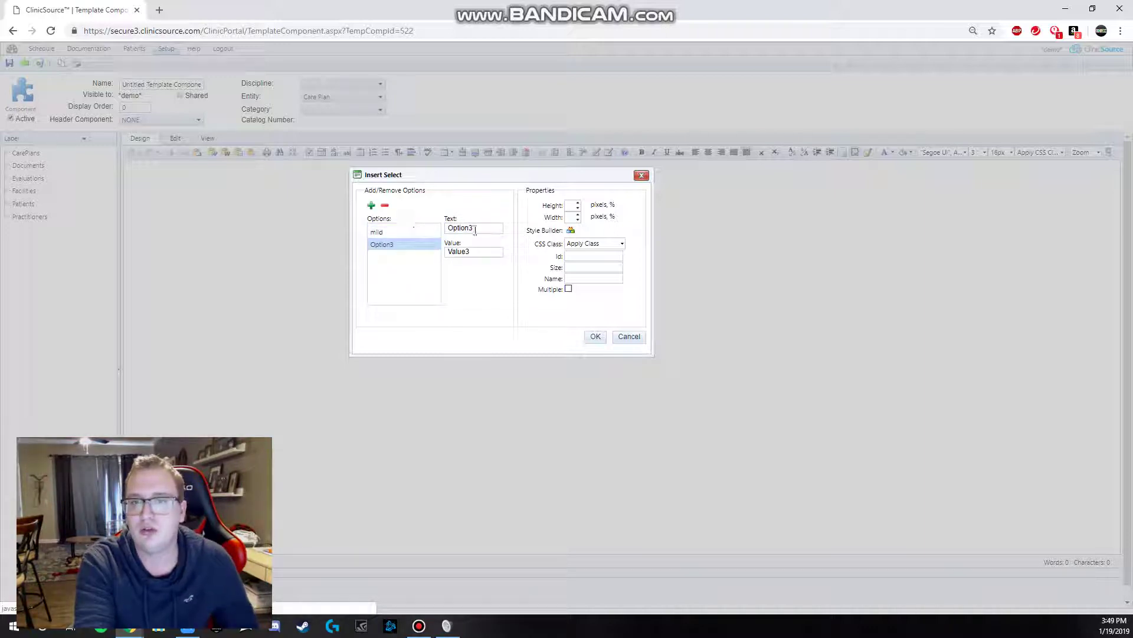
double_click(446, 229)
type("moderate")
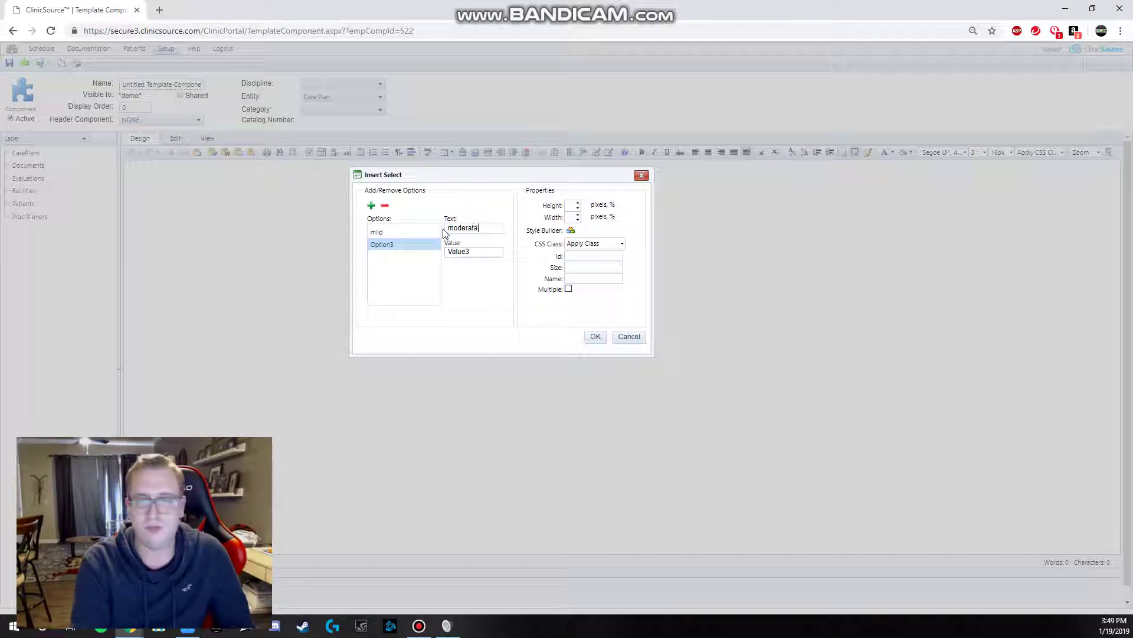
Add a "severe speech delay" option below "moderate" in the select
left_click(371, 205)
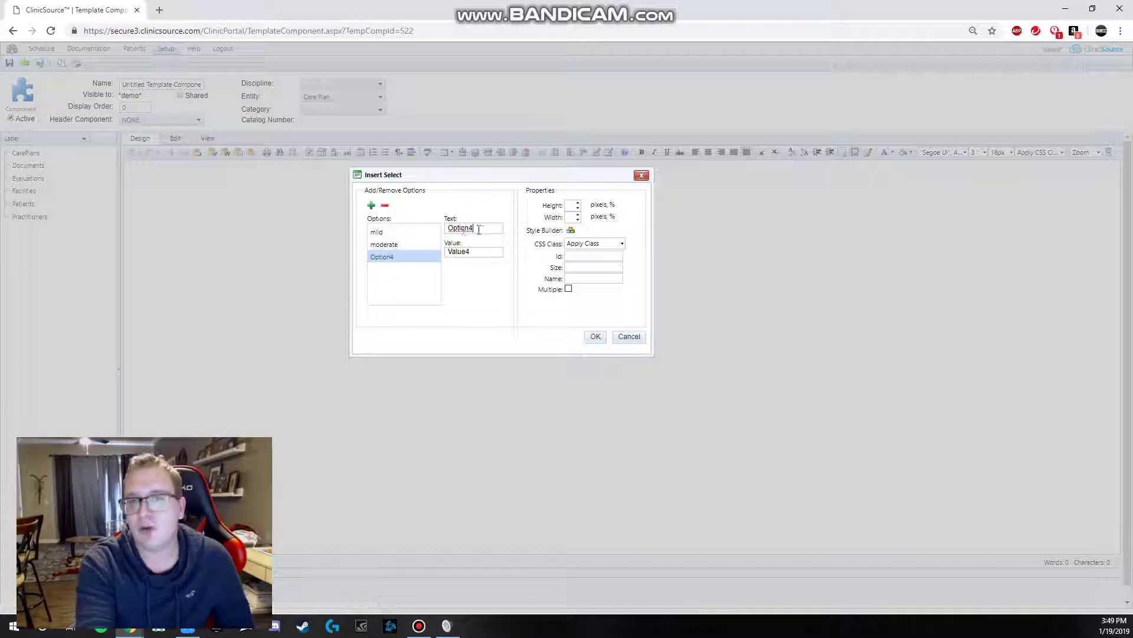
double_click(457, 228)
type("s")
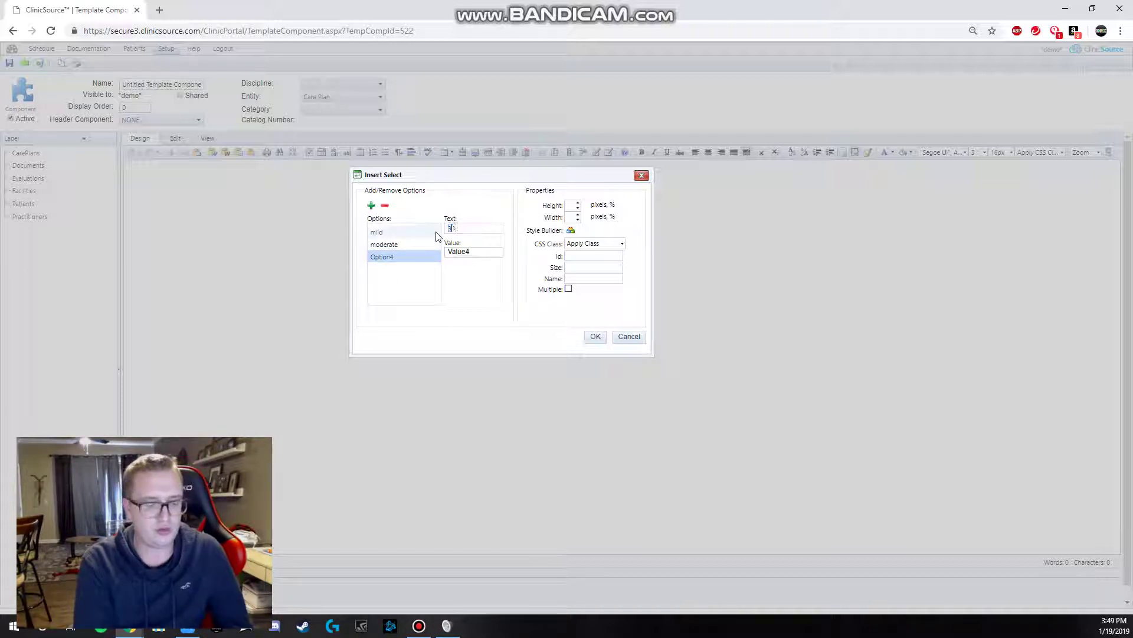
type("evere speech ")
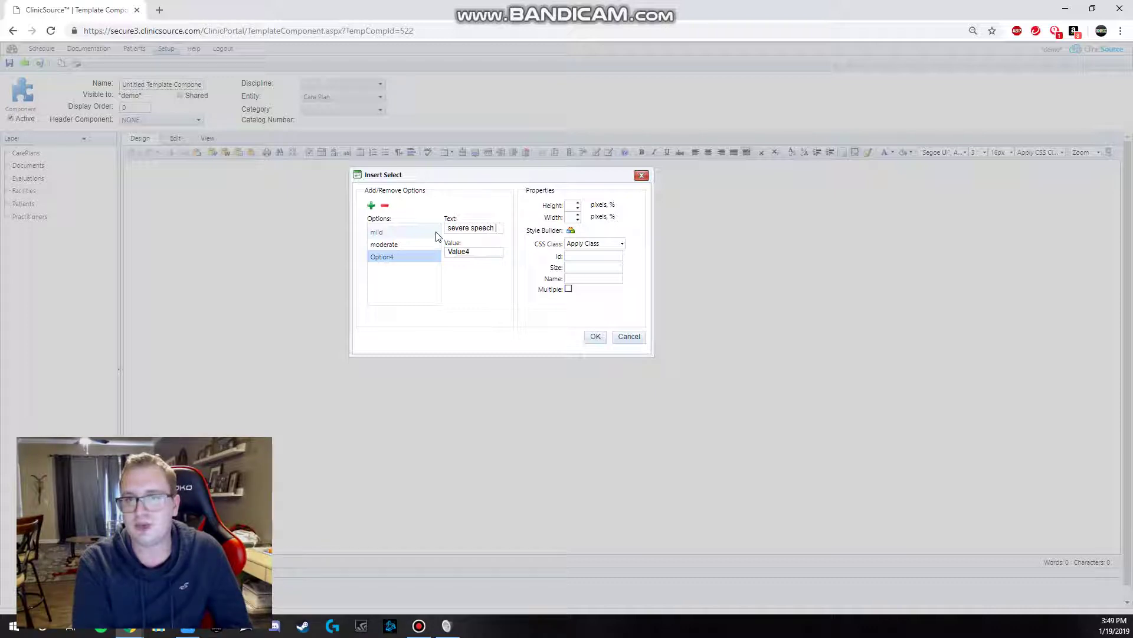
type("delay")
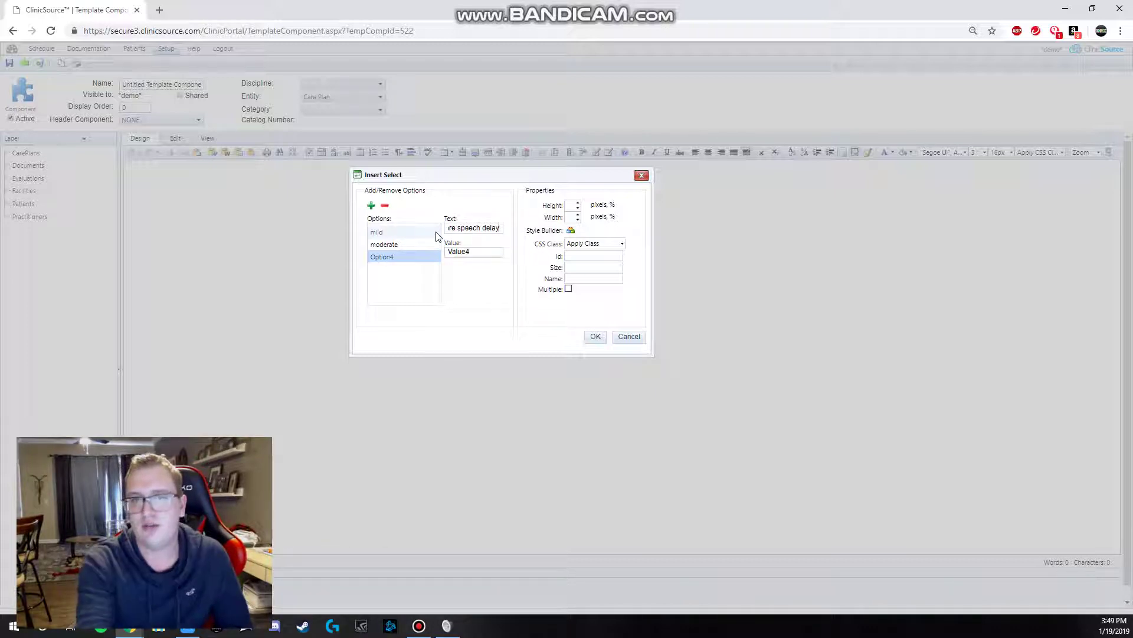
left_click(421, 298)
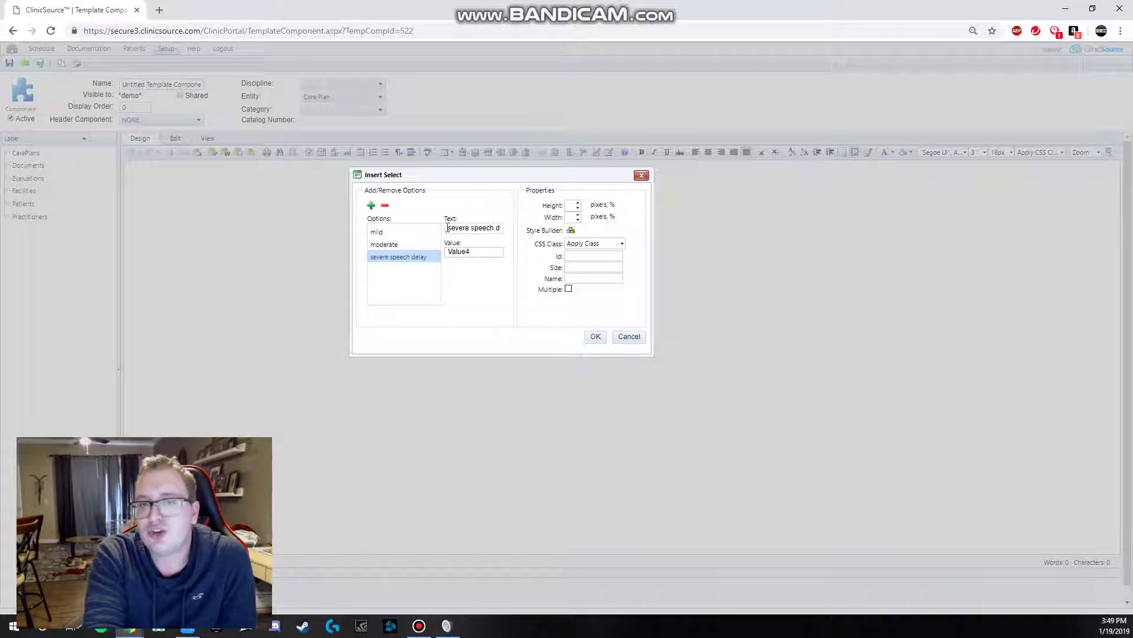
left_click_drag(447, 228, 519, 231)
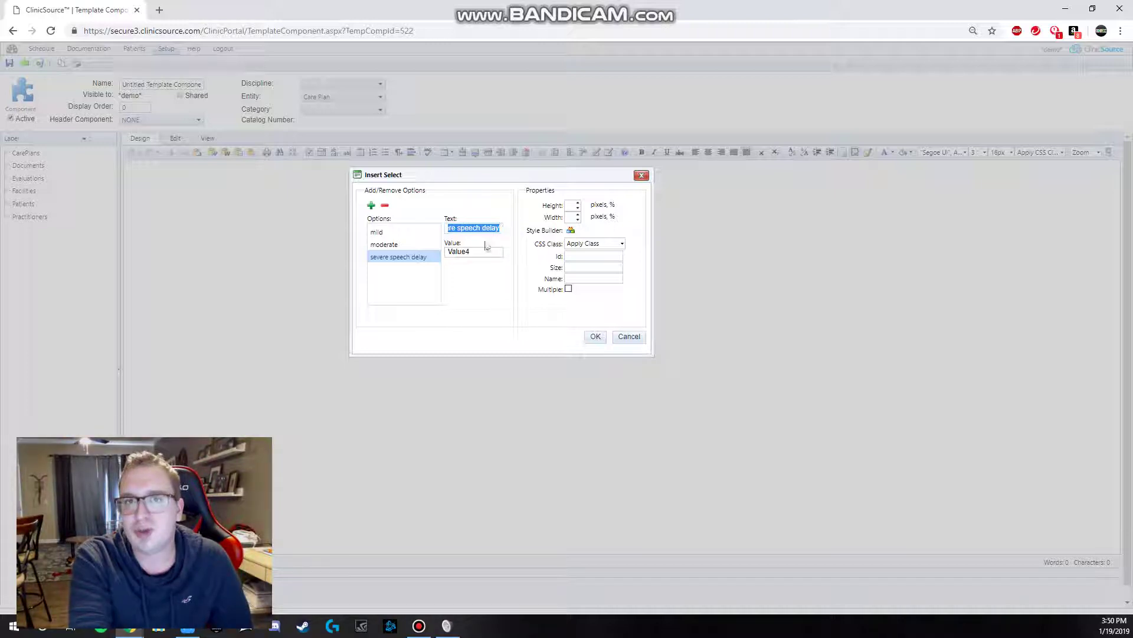
left_click(465, 282)
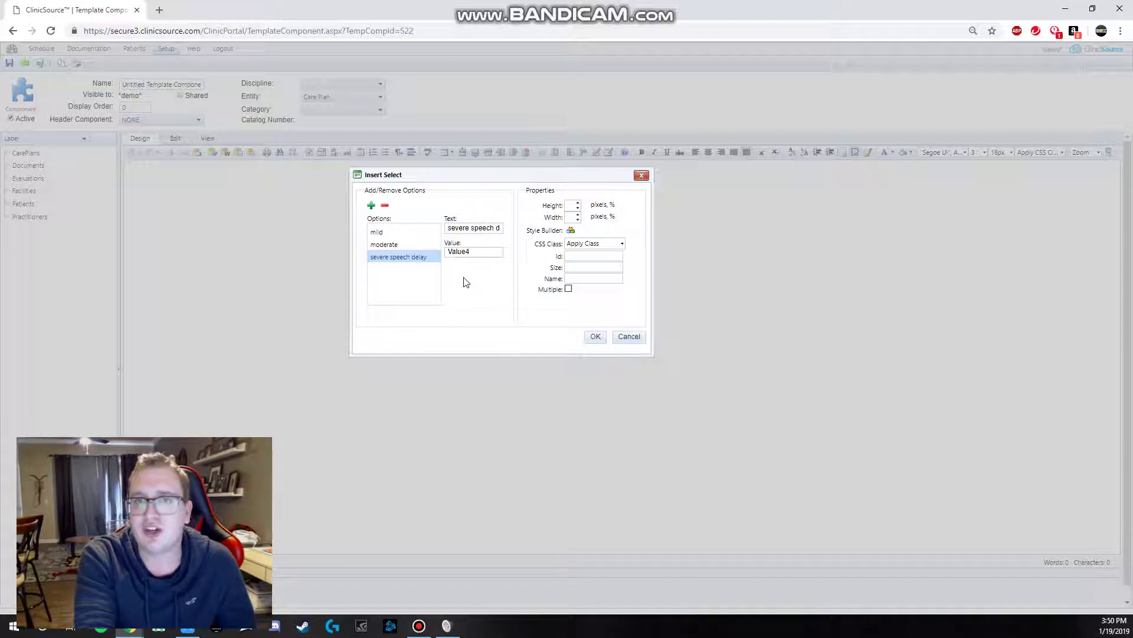
left_click_drag(449, 228, 553, 237)
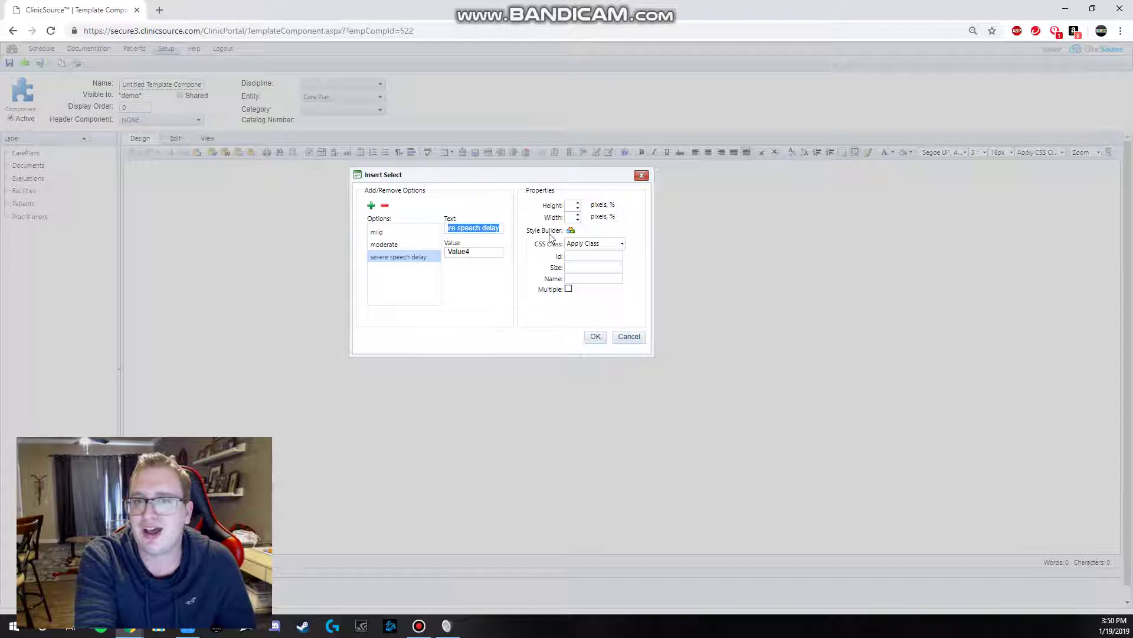
left_click(497, 275)
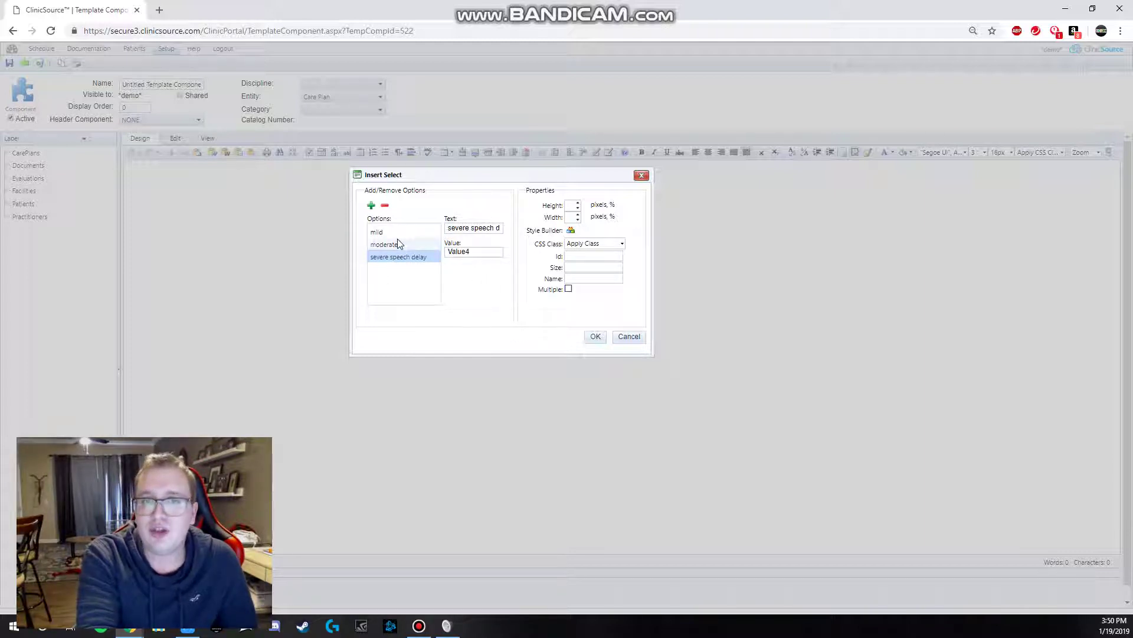
left_click(383, 232)
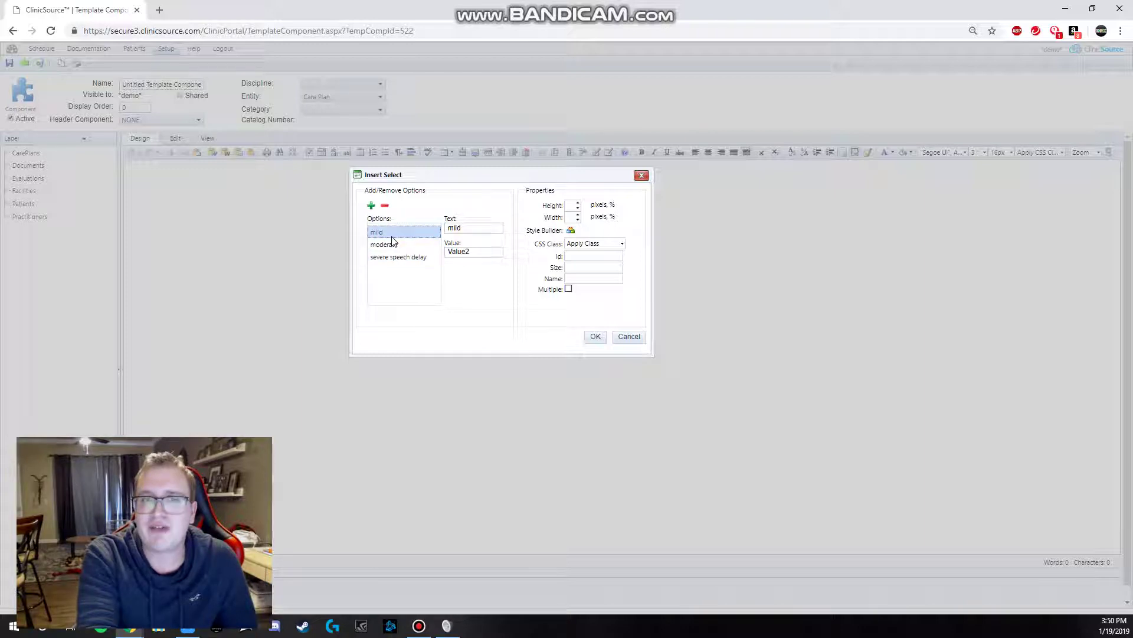
left_click(393, 244)
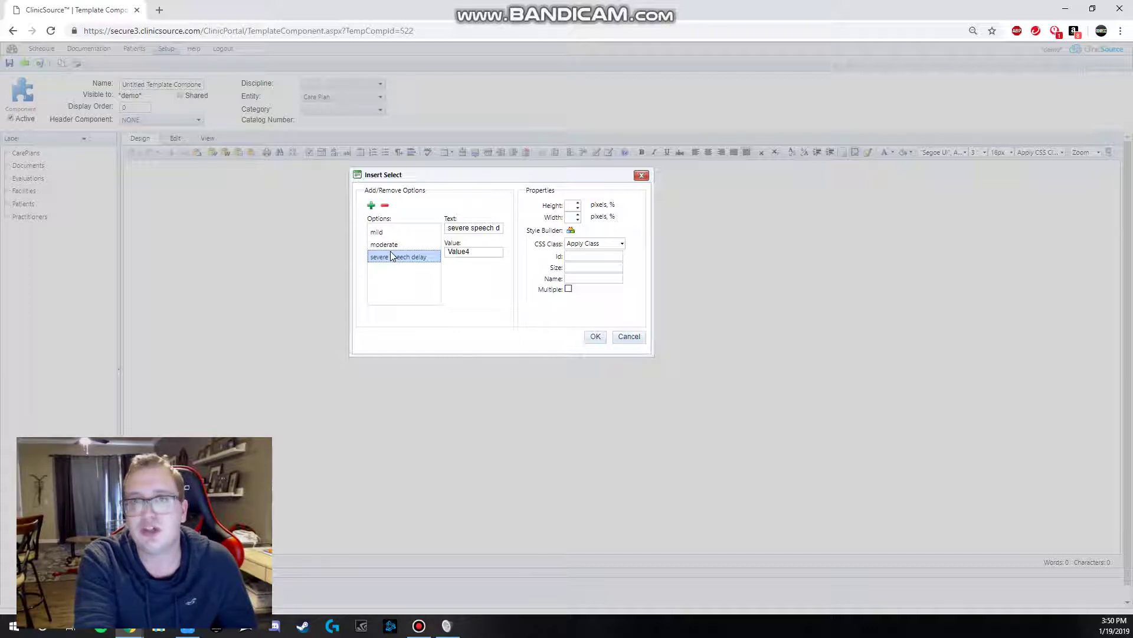
Insert a "no delay" option directly after the blank option, above "mild"
left_click(380, 233)
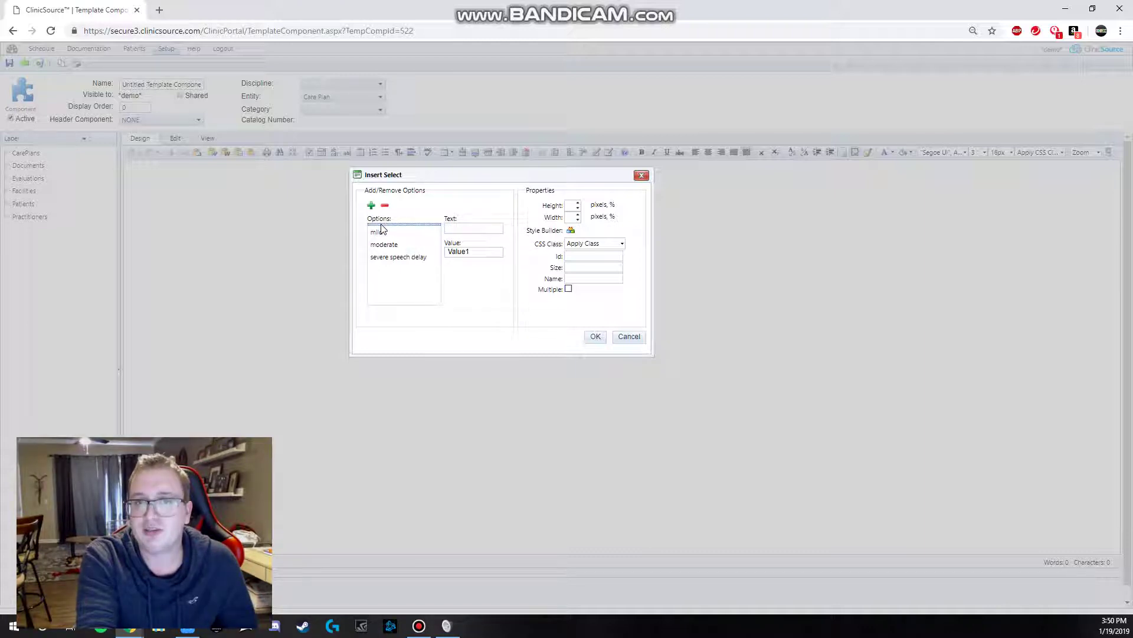
left_click(371, 205)
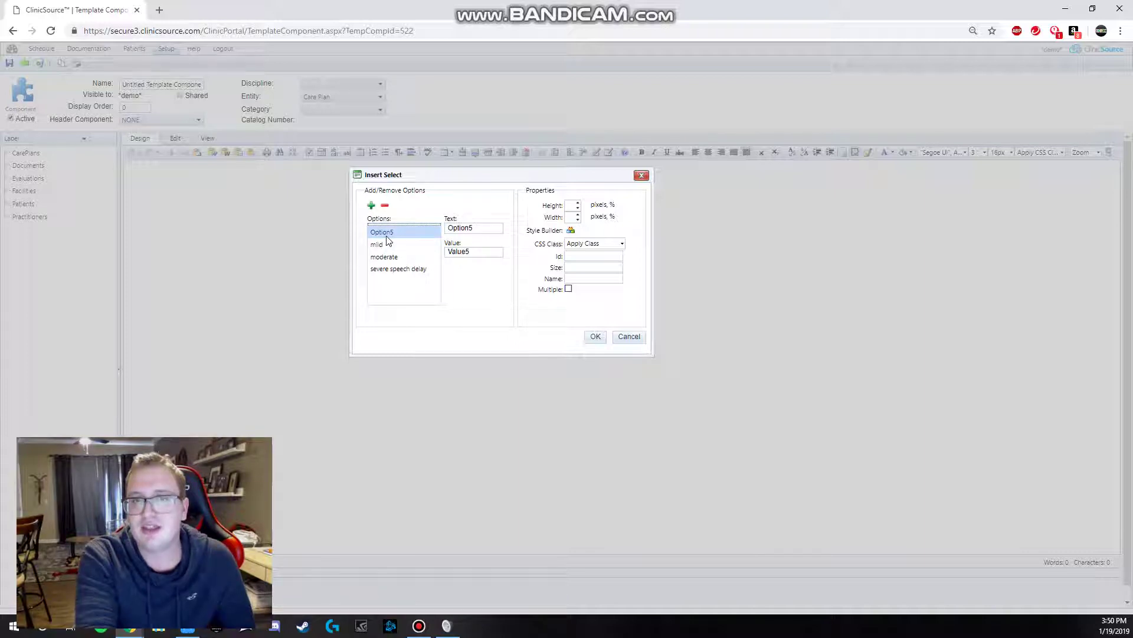
double_click(463, 231)
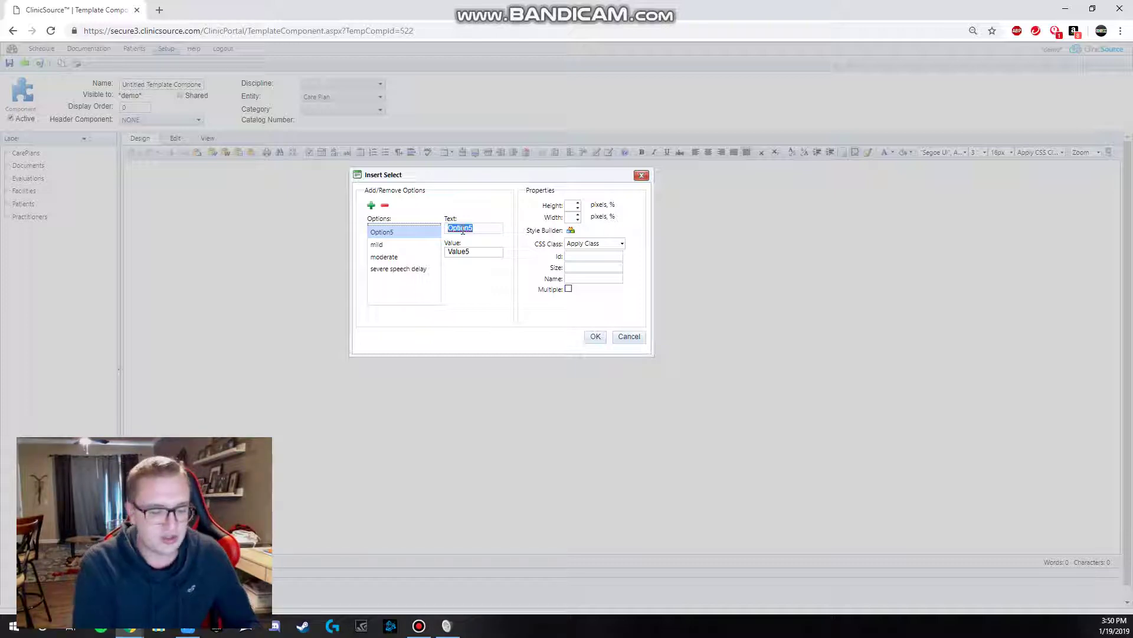
type("no delay")
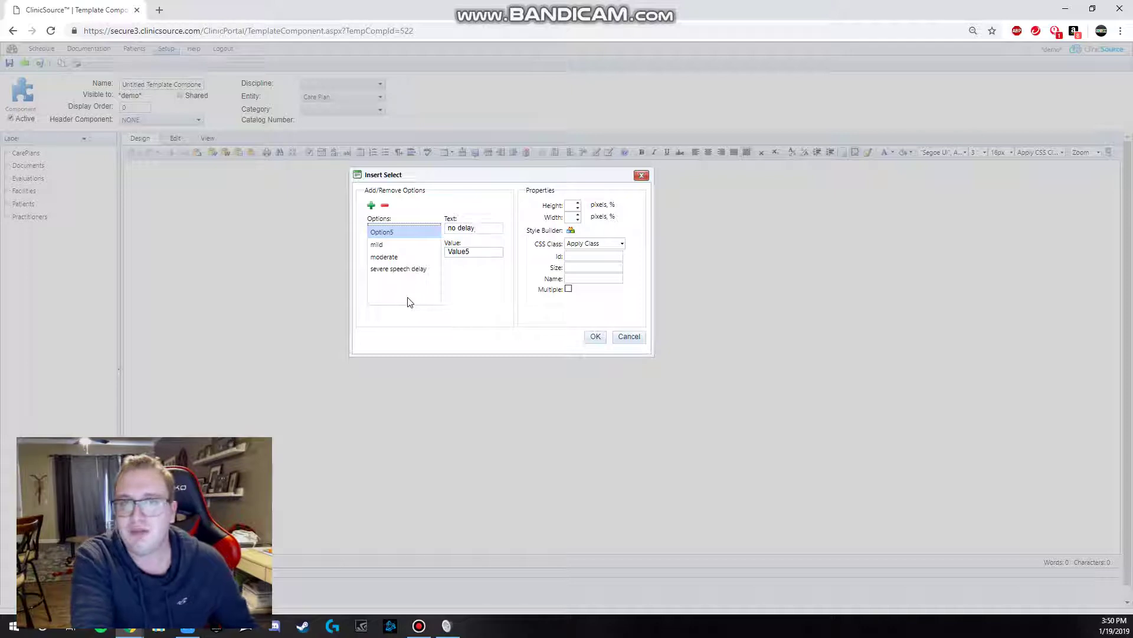
left_click(392, 248)
Insert two new options with default text directly below "mild" in the select's option list
left_click(383, 260)
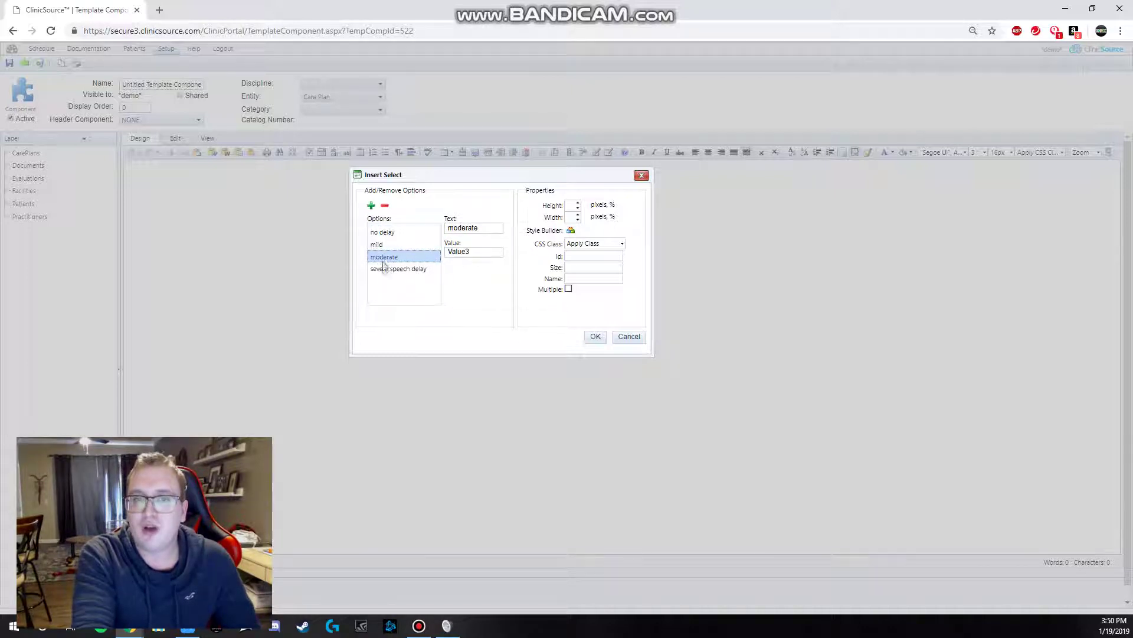
left_click(383, 245)
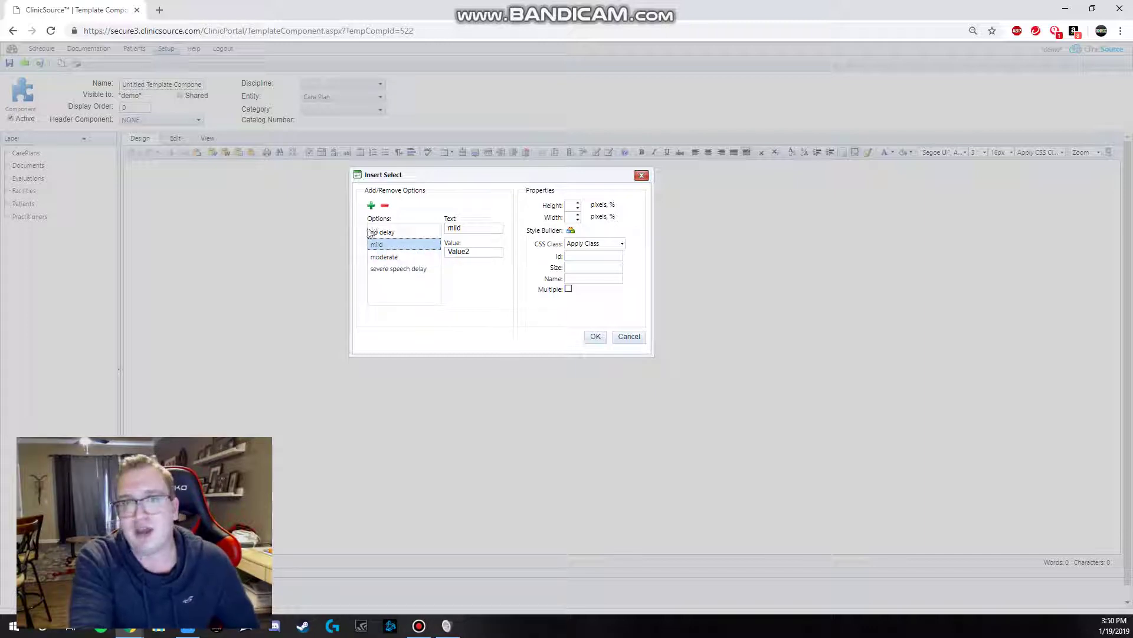
left_click(371, 205)
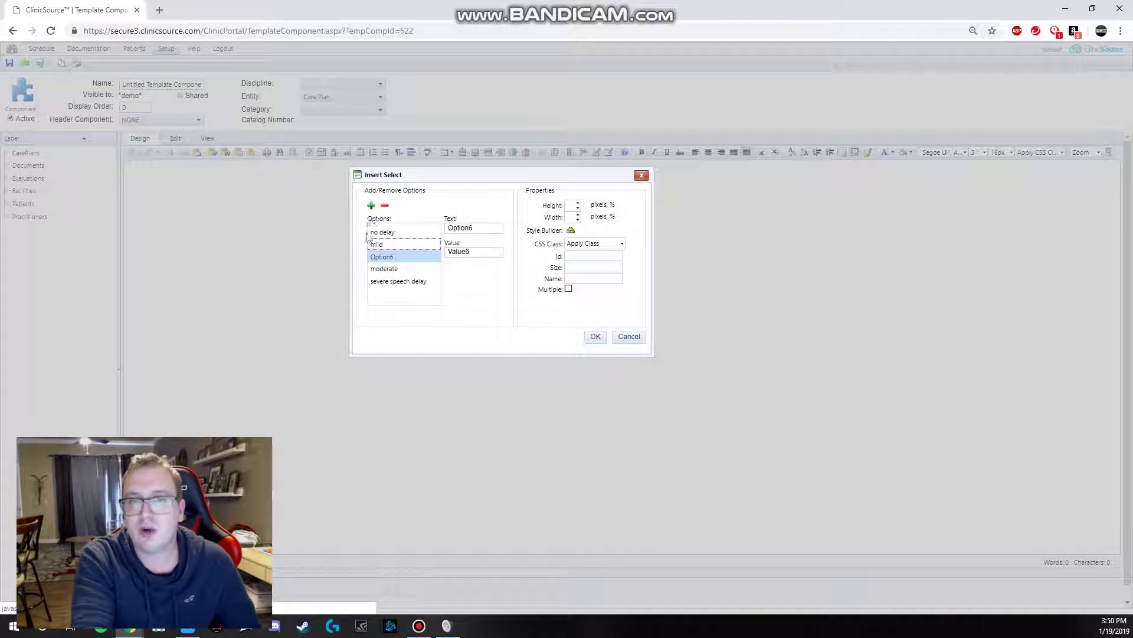
left_click(385, 246)
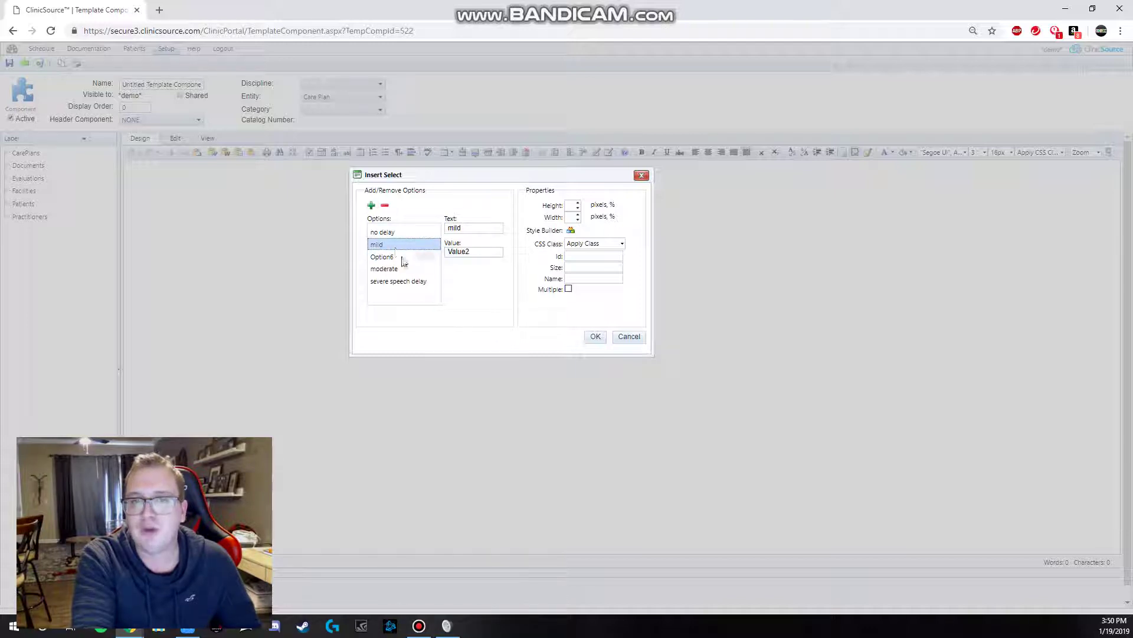
left_click(371, 205)
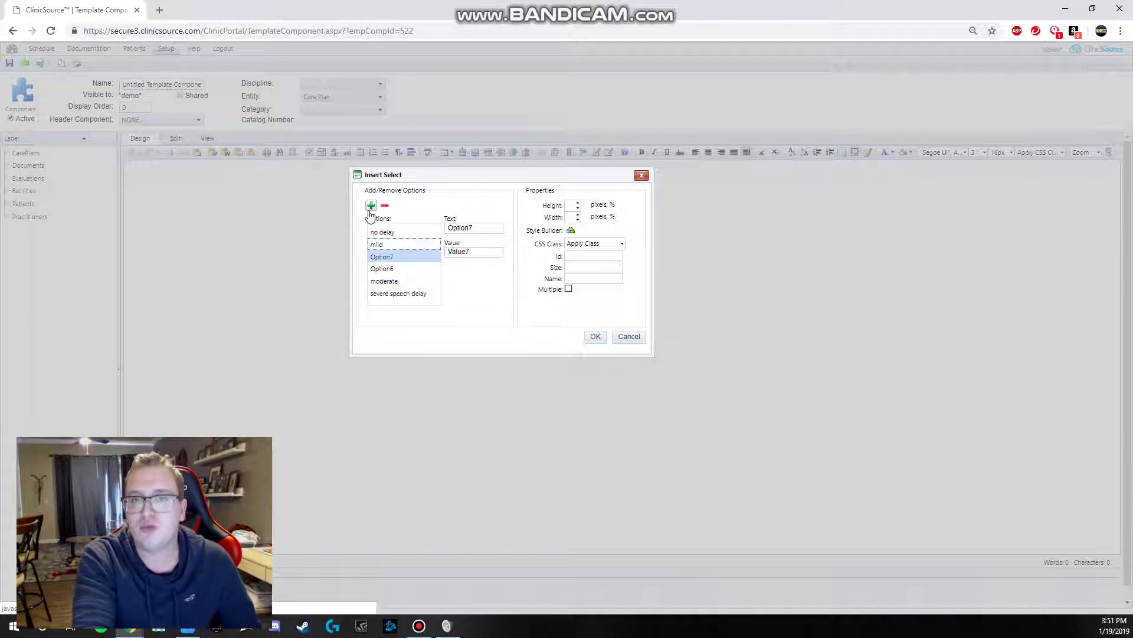
left_click(408, 271)
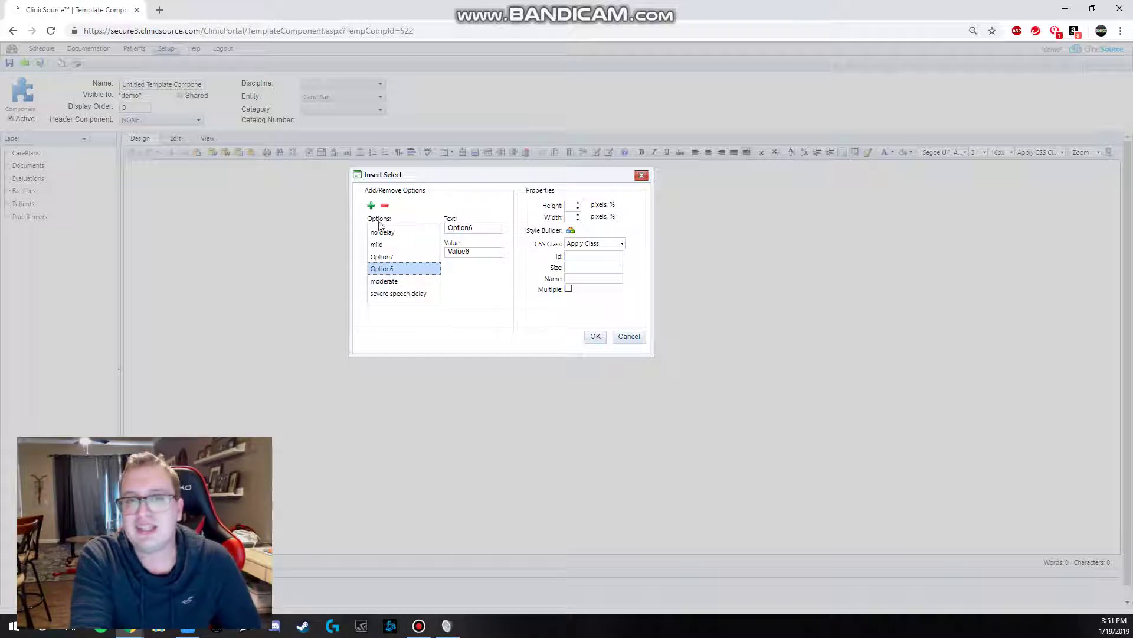
left_click(399, 256)
left_click(397, 269)
left_click(397, 257)
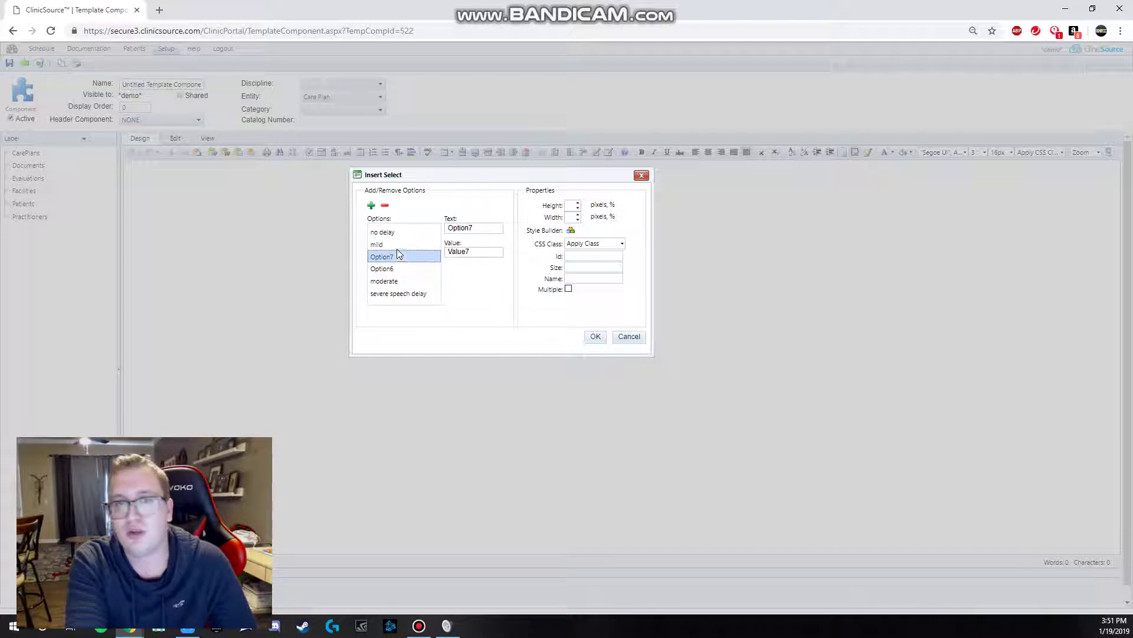
Remove the two default-text options below "mild" from the select's option list
left_click(385, 205)
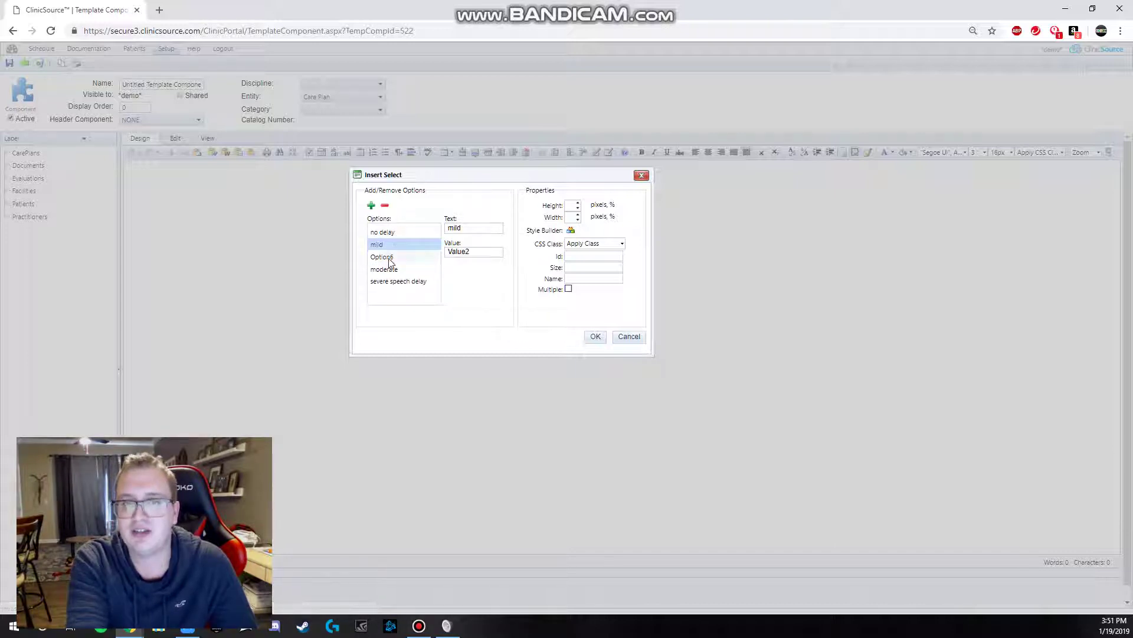
left_click(388, 257)
left_click(385, 205)
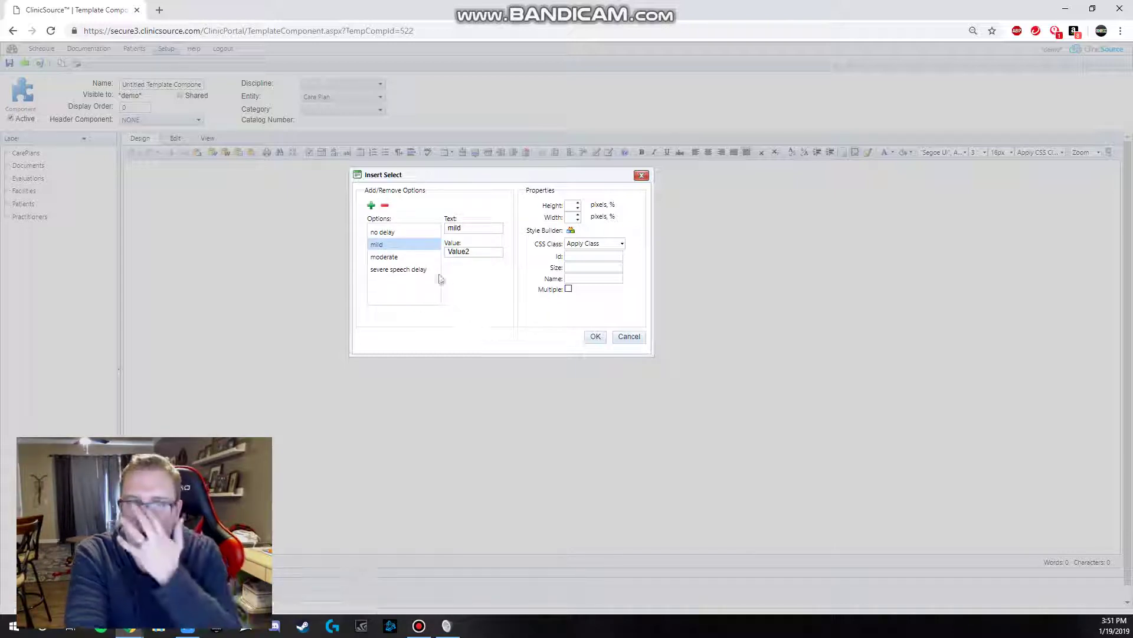
Review the four severity options, insert the select into the component, and check its drop-down list
left_click(394, 232)
left_click(397, 243)
left_click(397, 256)
left_click(404, 270)
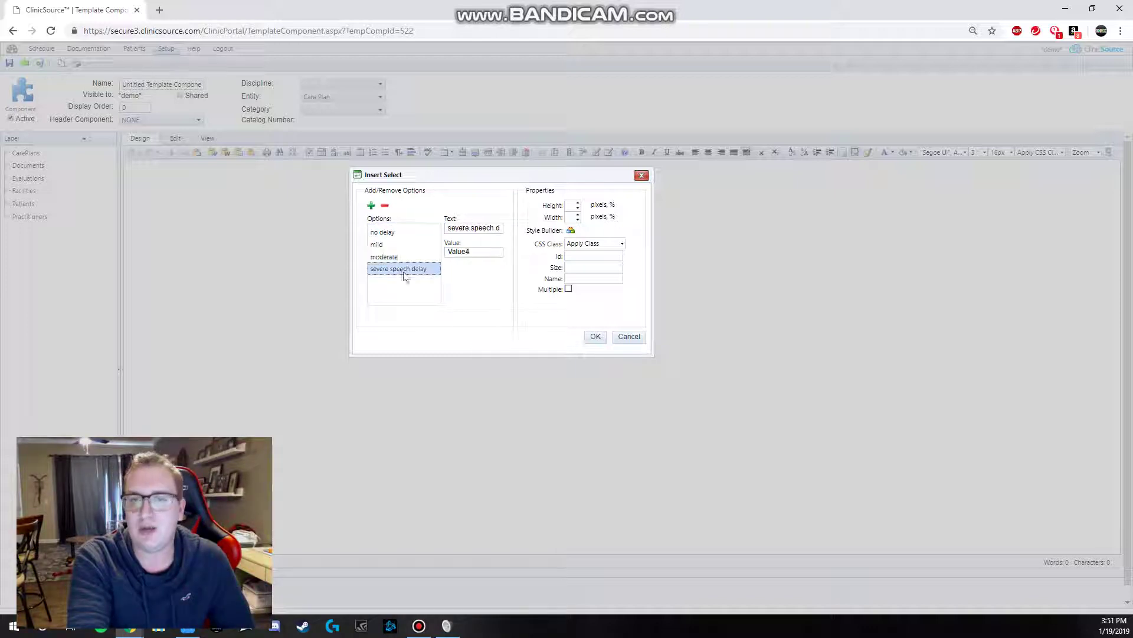
left_click(595, 338)
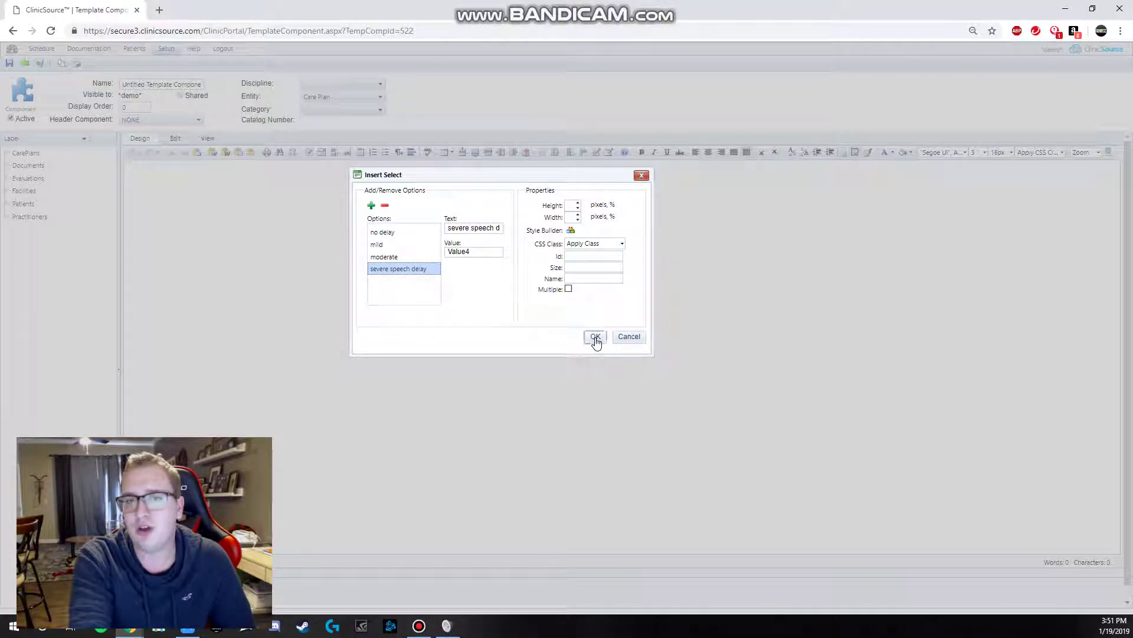
left_click(198, 165)
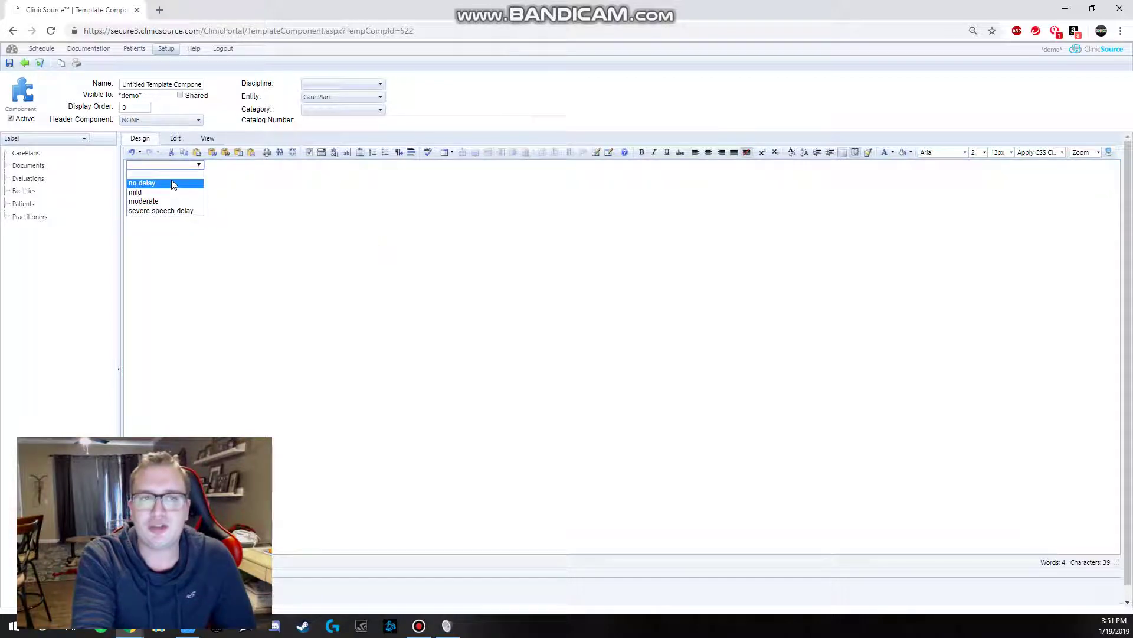
left_click(198, 166)
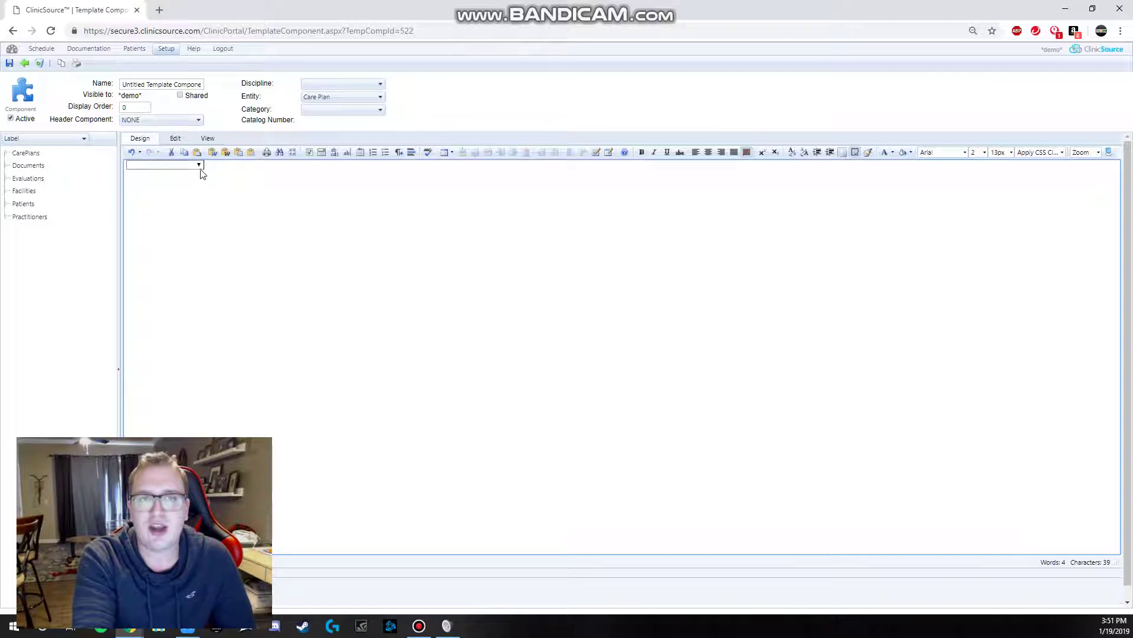
Insert a second select after the first one, with a single option whose text repeats the word "test" eleven times
left_click(217, 171)
left_click(264, 171)
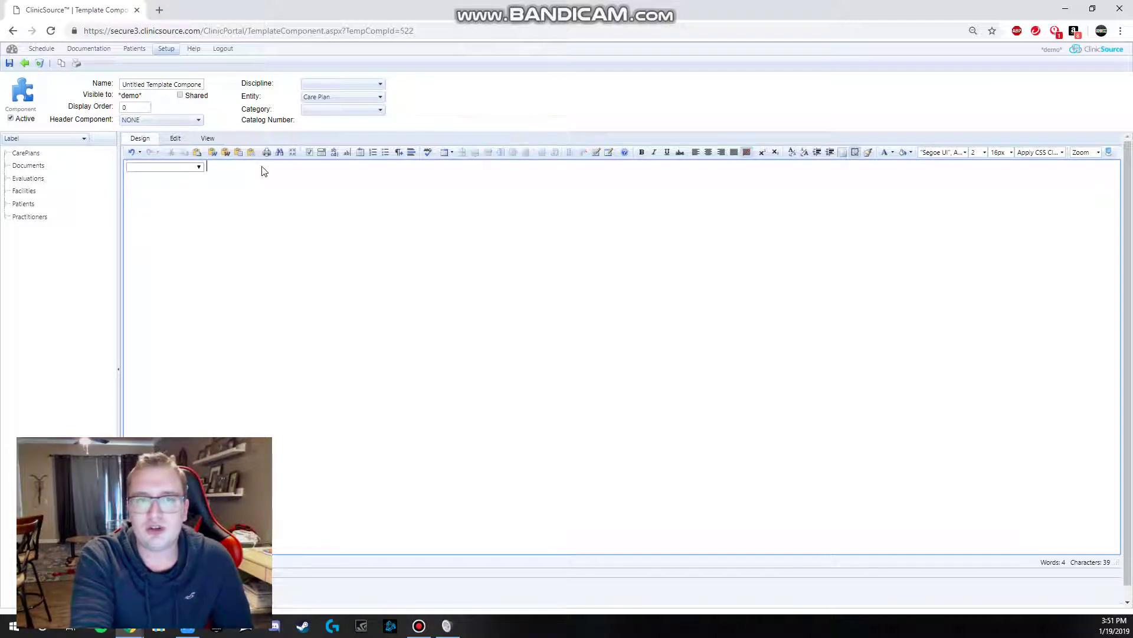
left_click(322, 152)
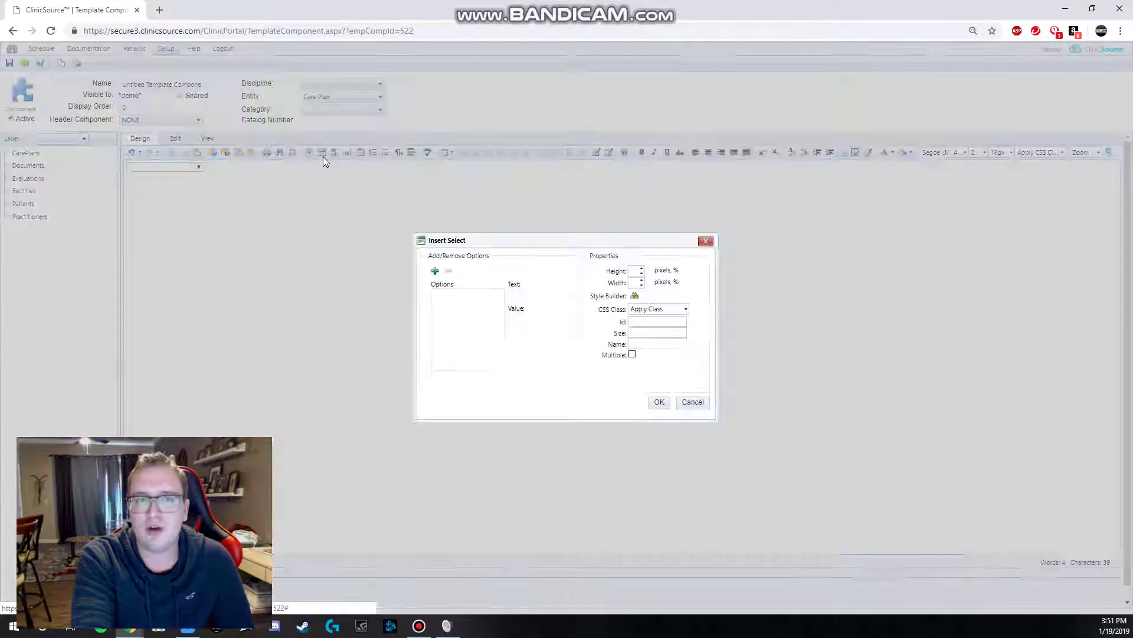
left_click(435, 270)
left_click(474, 294)
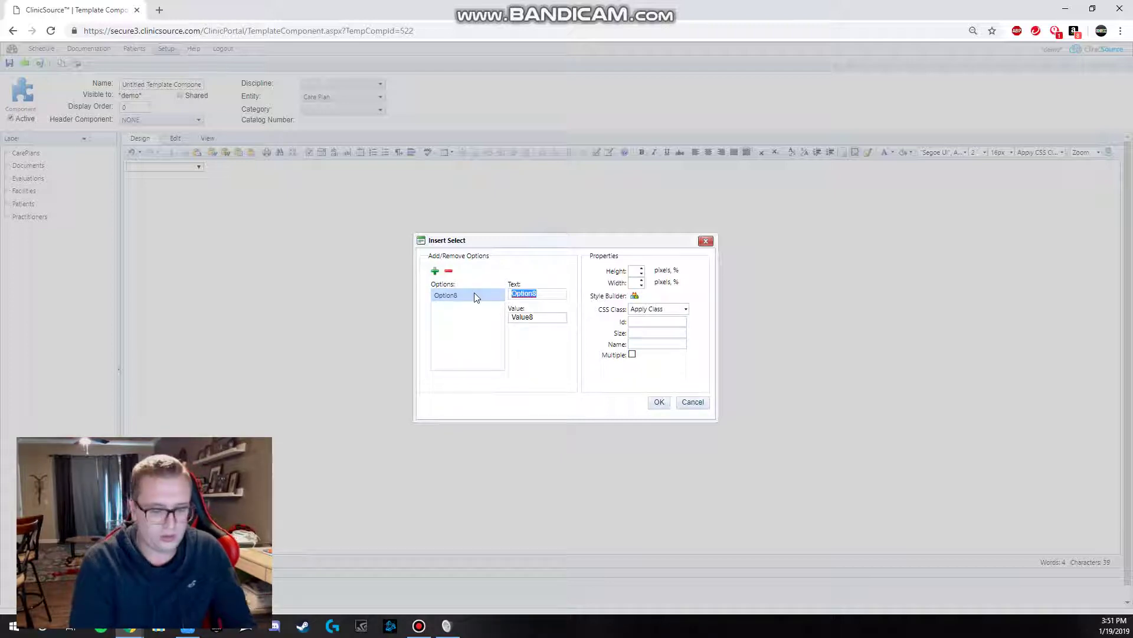
type("test test")
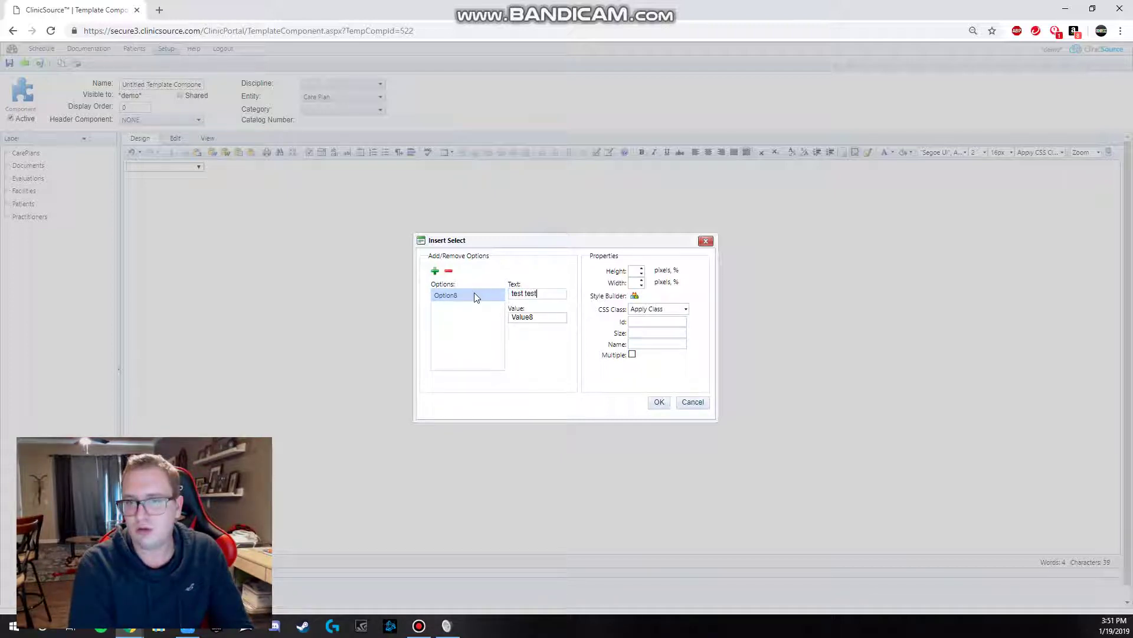
type(" test test test tes")
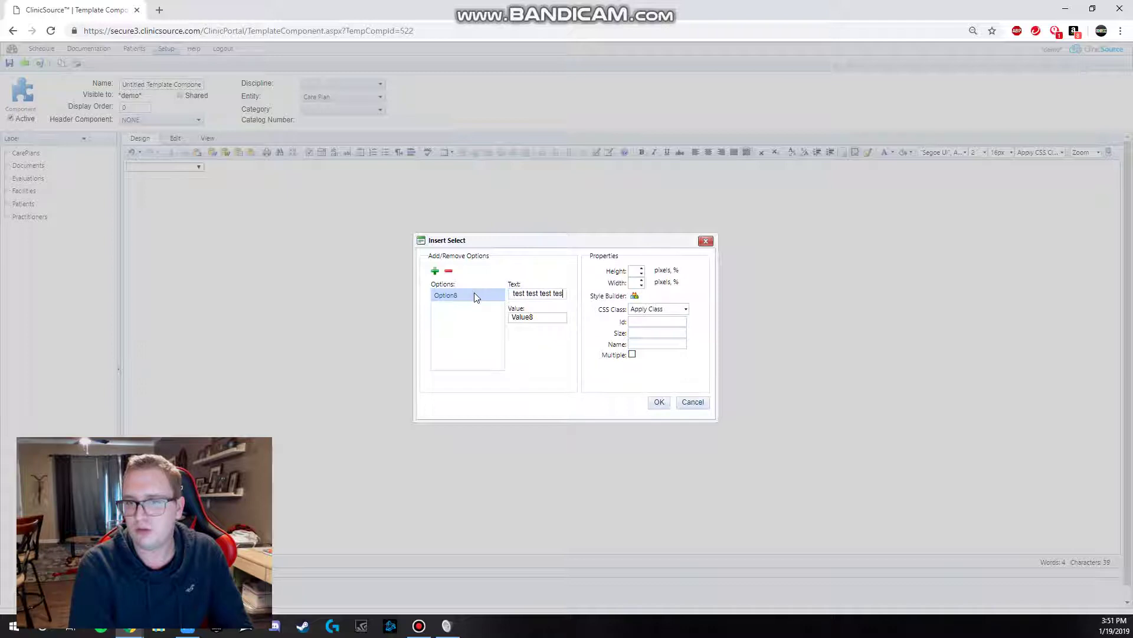
type("t test")
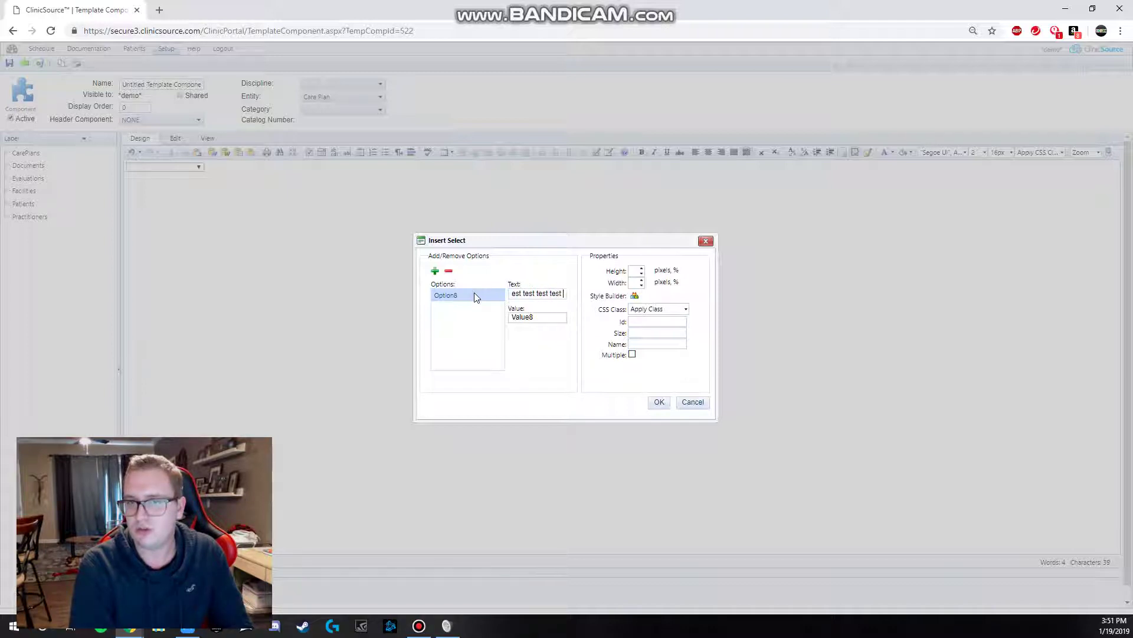
type(" test test test")
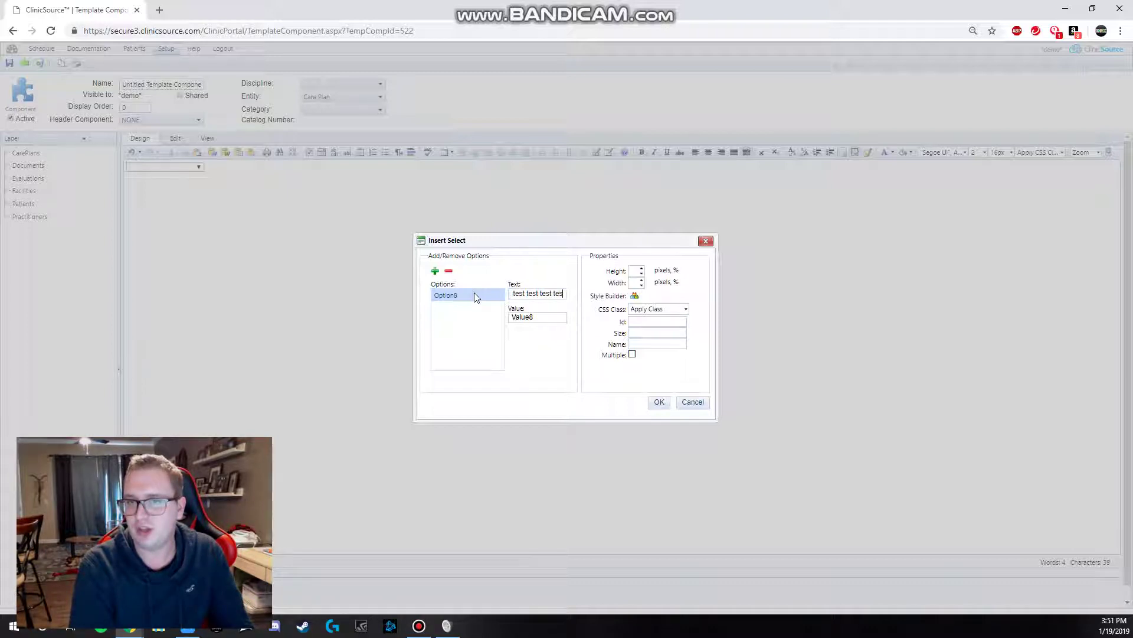
key("BackSpace")
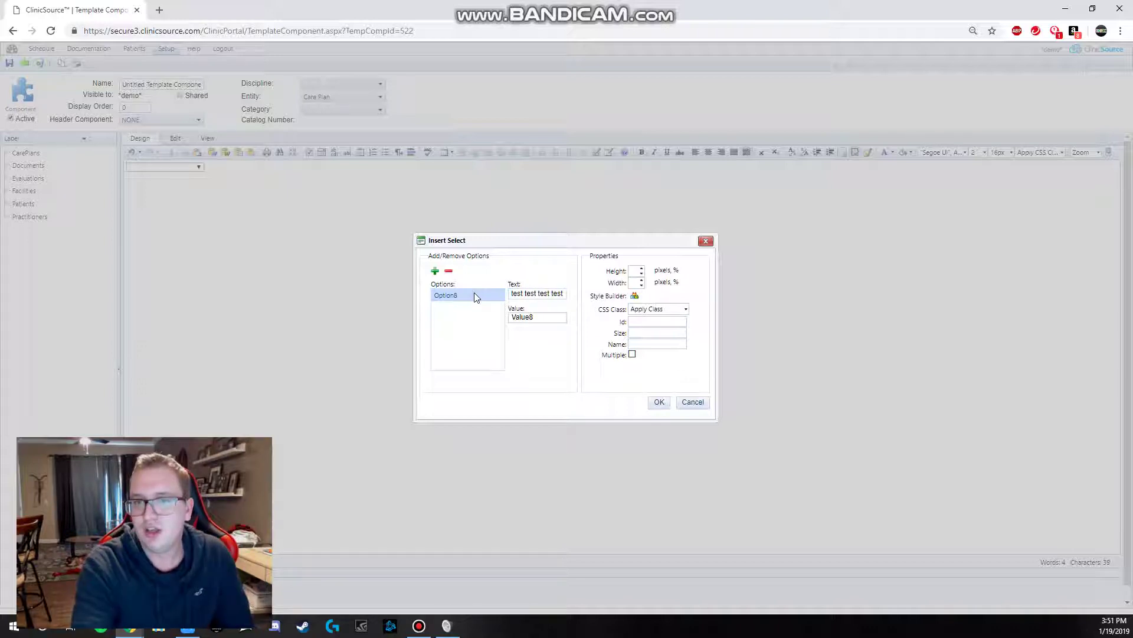
left_click(511, 364)
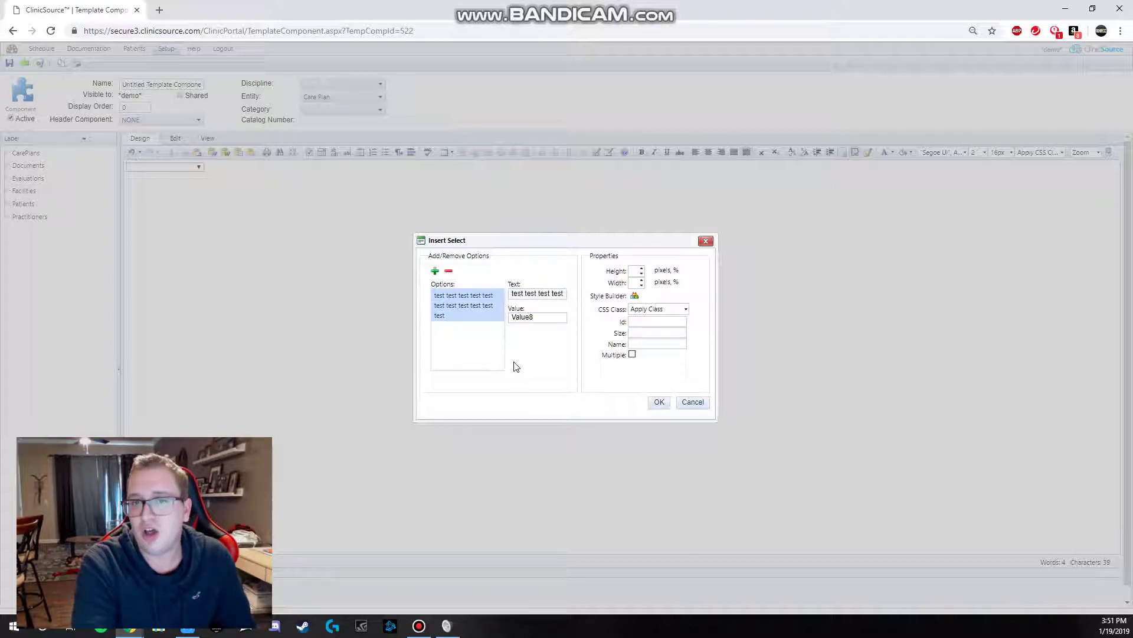
left_click(659, 403)
Open the second select's list in the component to check how its long option is displayed
left_click(349, 168)
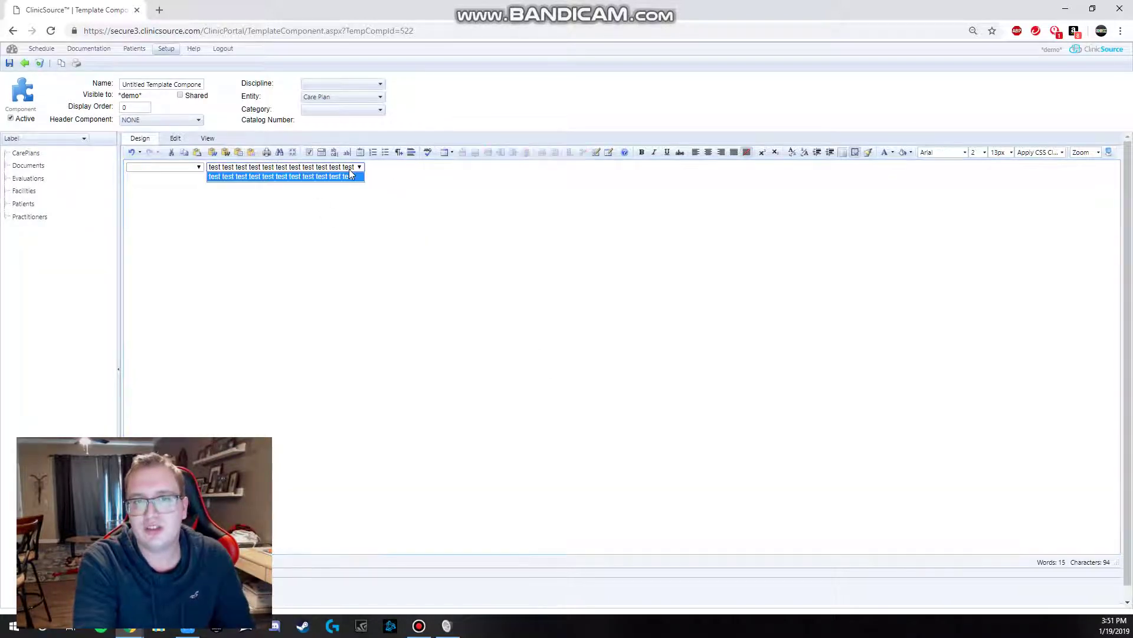
left_click(375, 178)
left_click(359, 168)
left_click(356, 172)
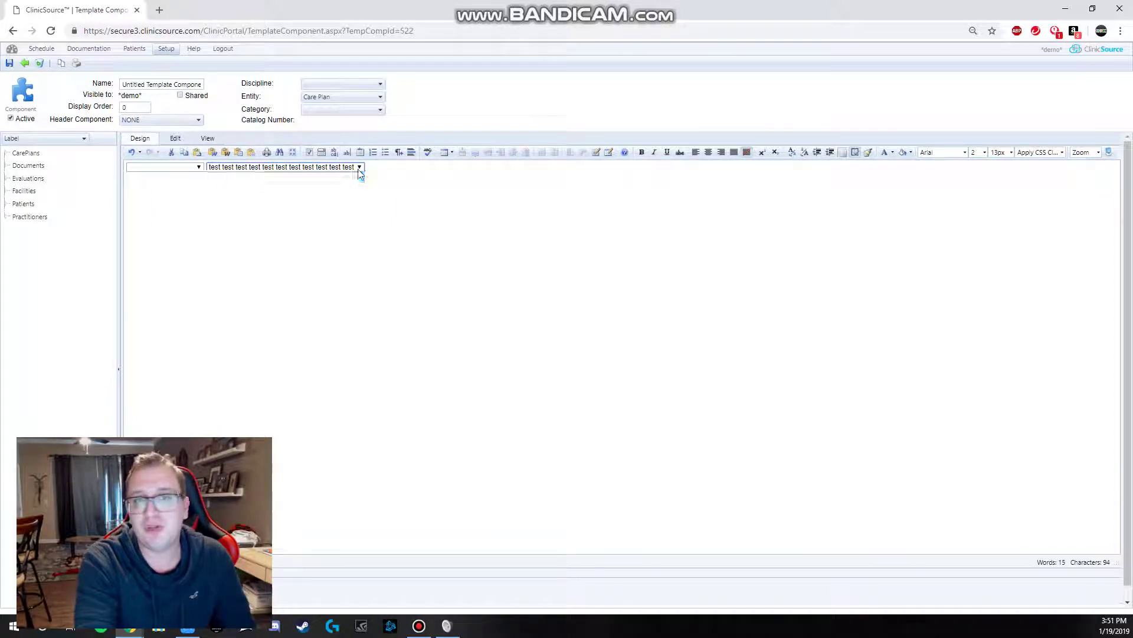
Try to open the second select's existing option for editing in the Insert Select dialog
right_click(357, 172)
left_click(402, 181)
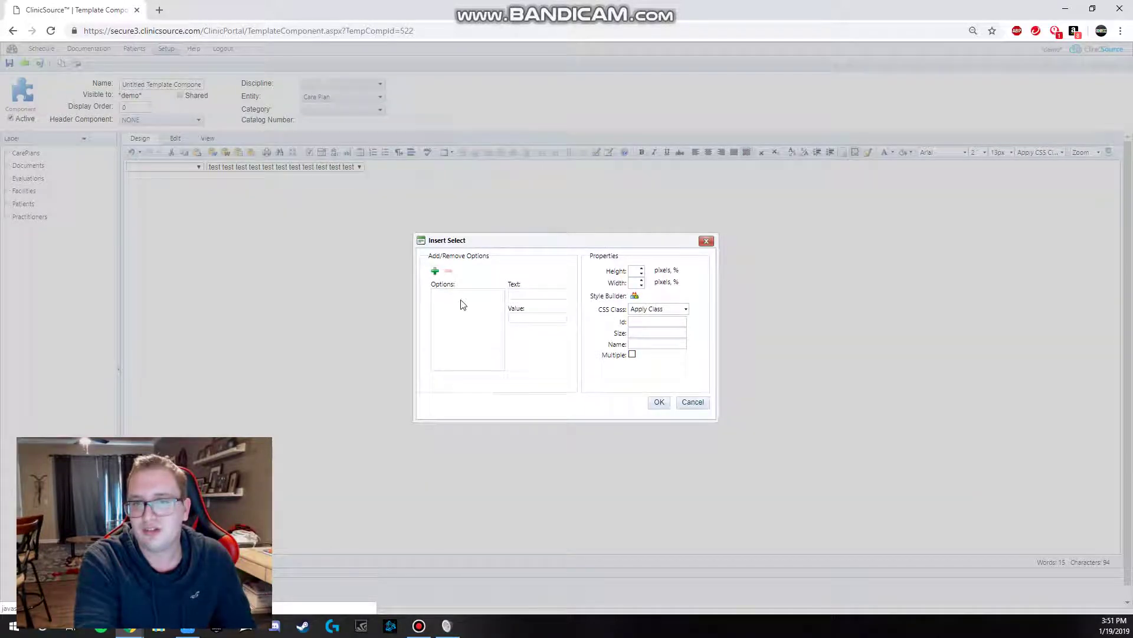
left_click(706, 241)
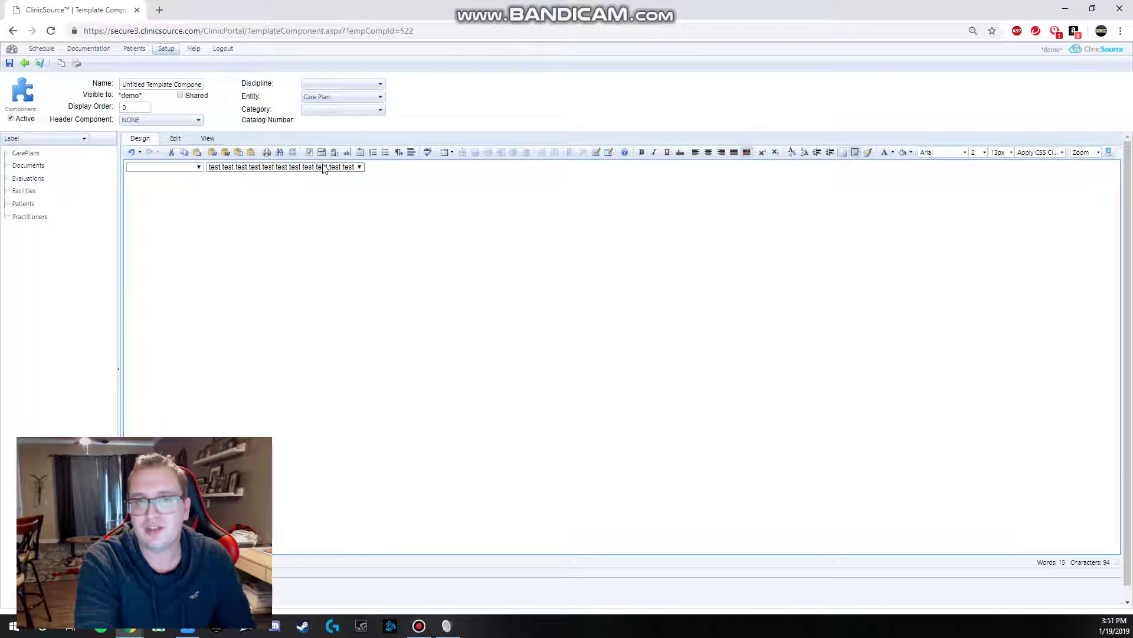
right_click(340, 173)
left_click(363, 177)
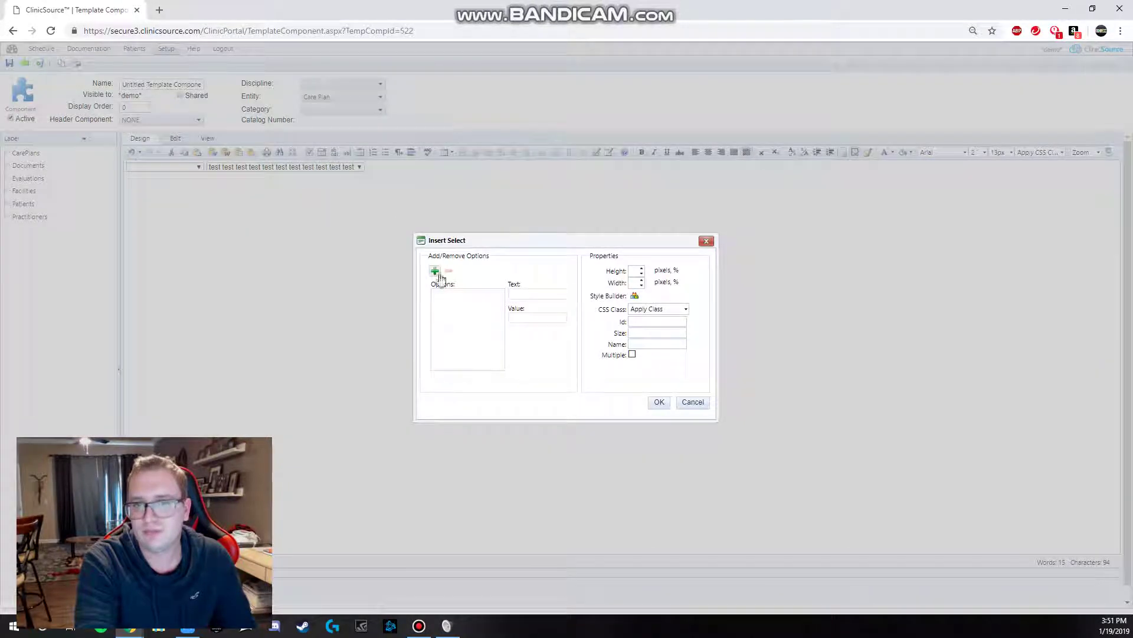
left_click(707, 240)
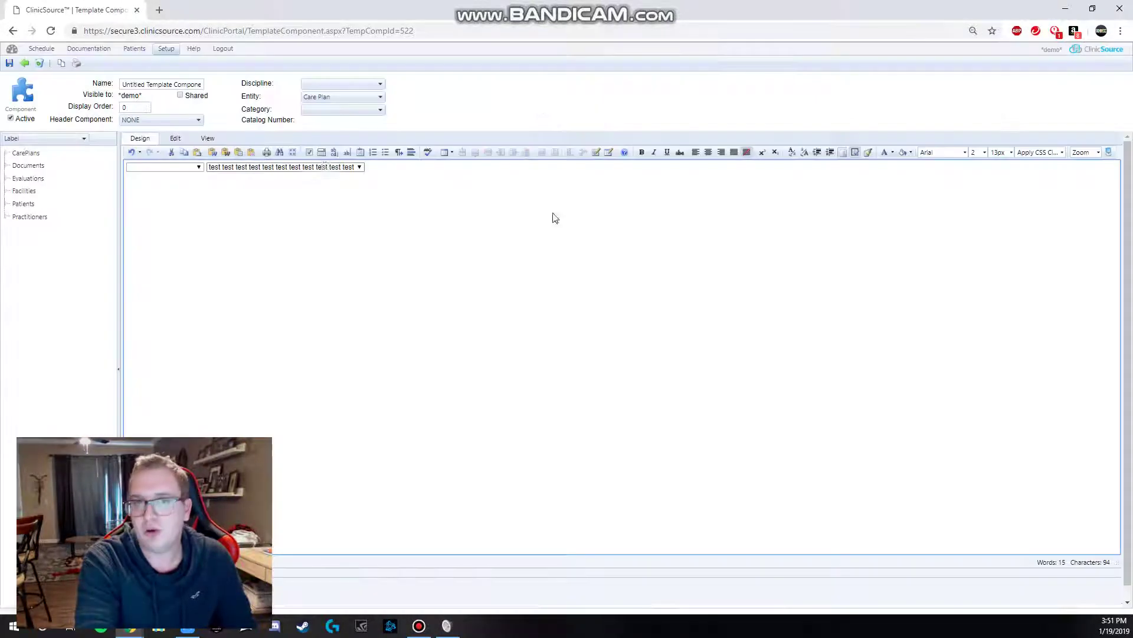
Compare the lists of both selects, keeping the blank option chosen in the first one
left_click(251, 176)
left_click(179, 169)
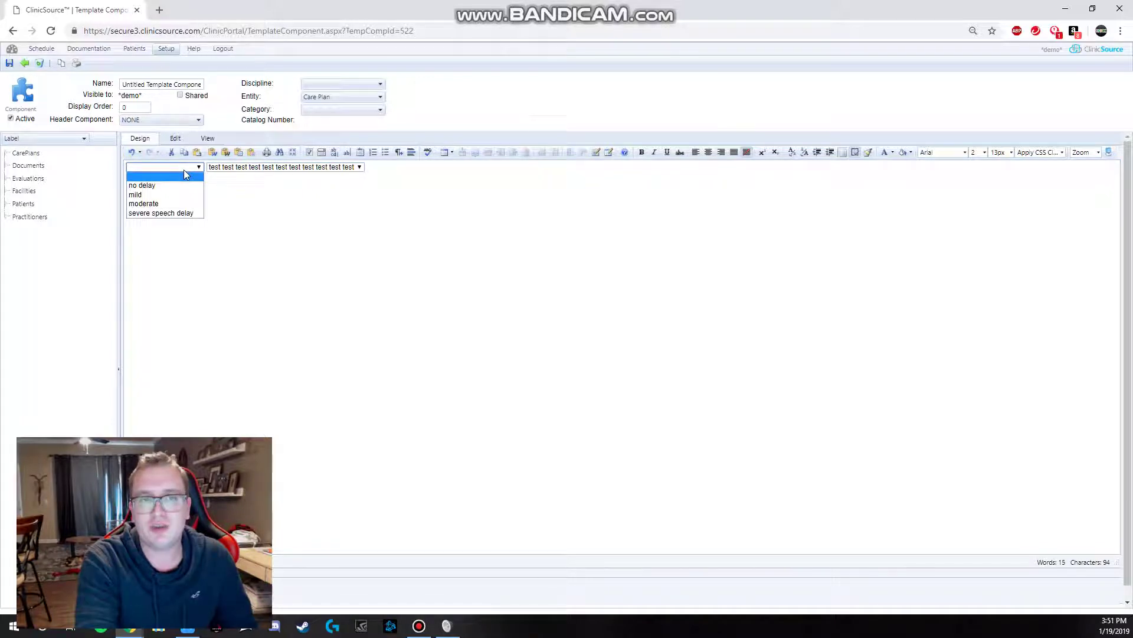
left_click(157, 179)
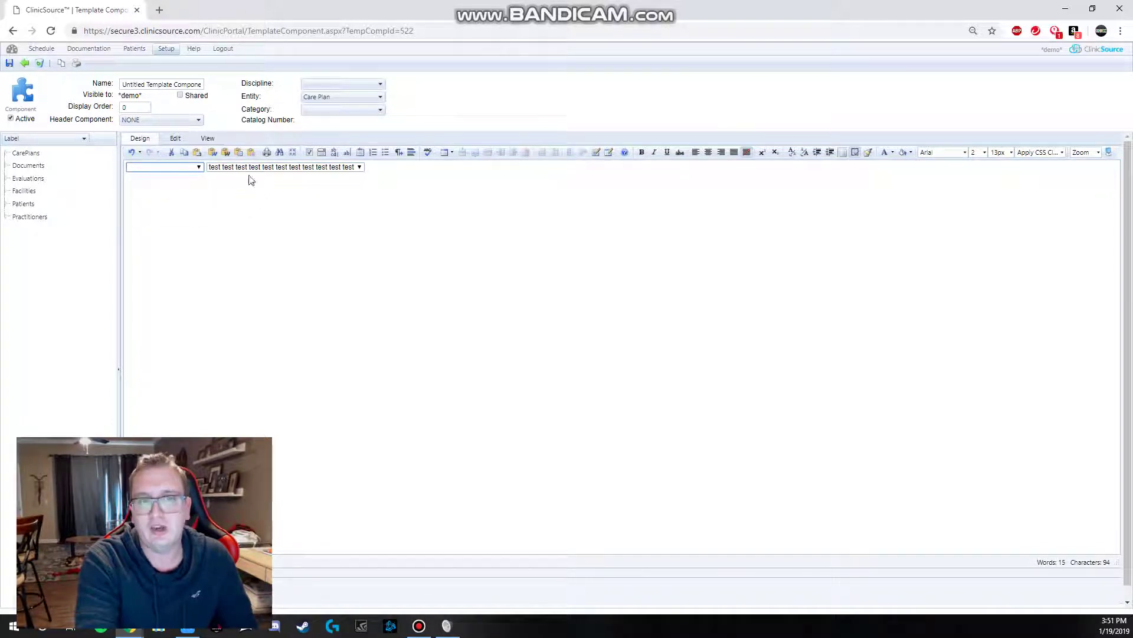
left_click(352, 170)
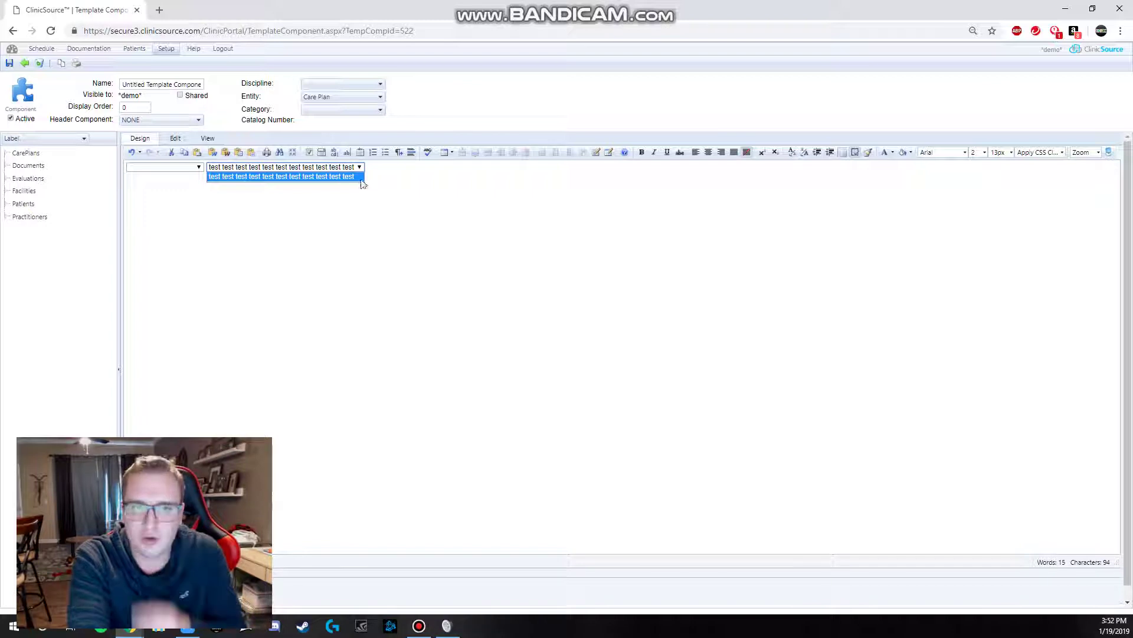
Delete the second select containing the long test option from the component
left_click(385, 175)
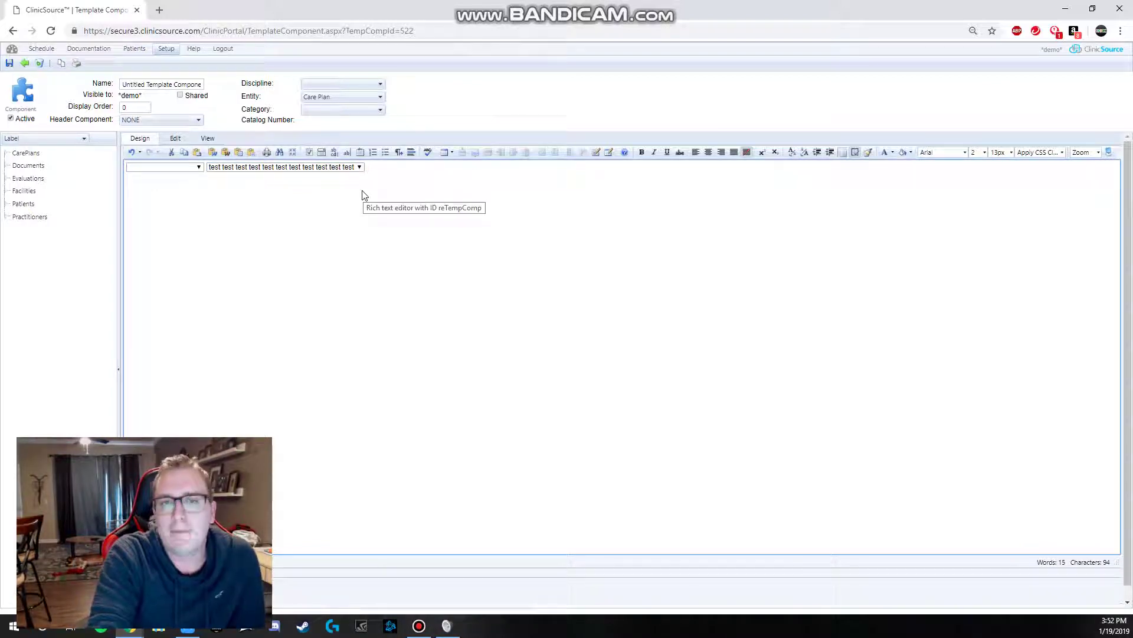
key("Delete")
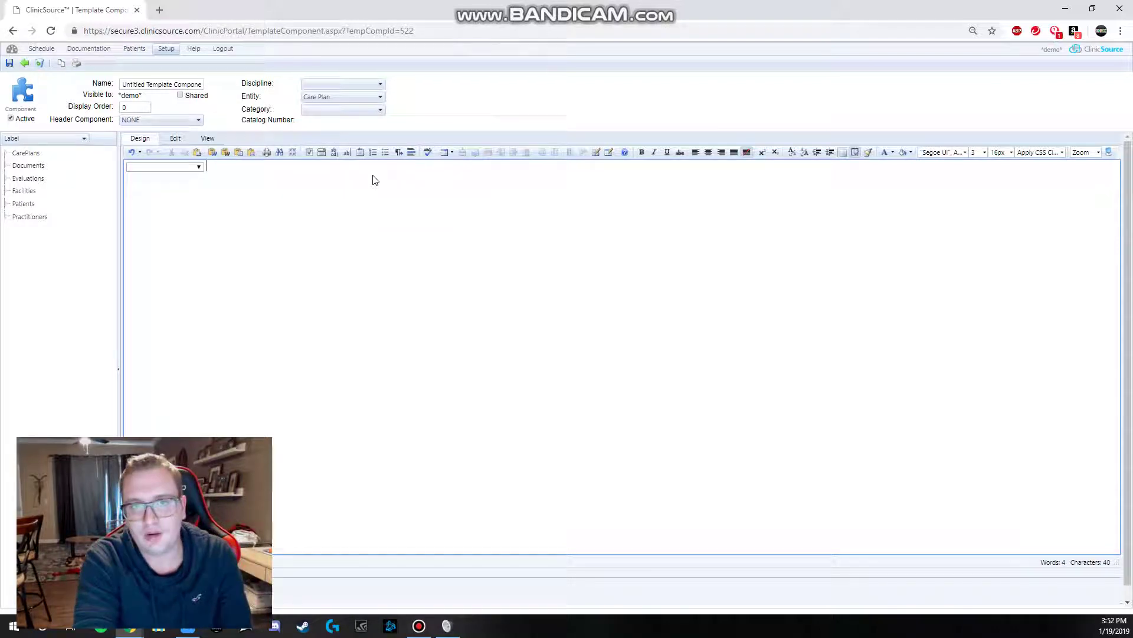
Review the severity select's options in the Insert Select dialog and check its drop-down list in the component
left_click(172, 169)
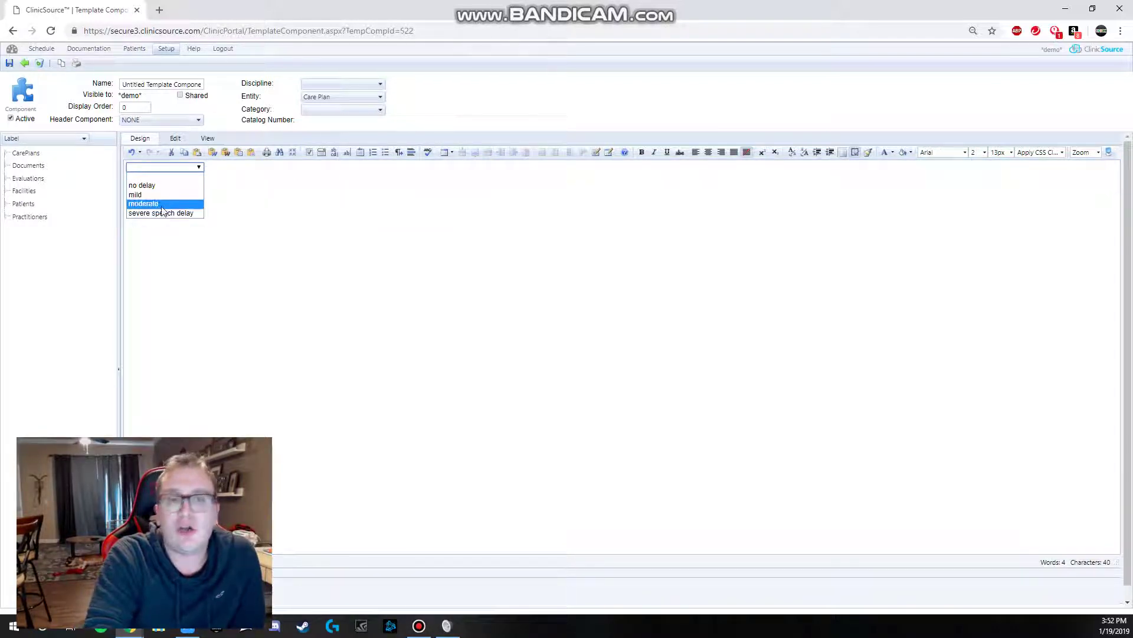
left_click(235, 189)
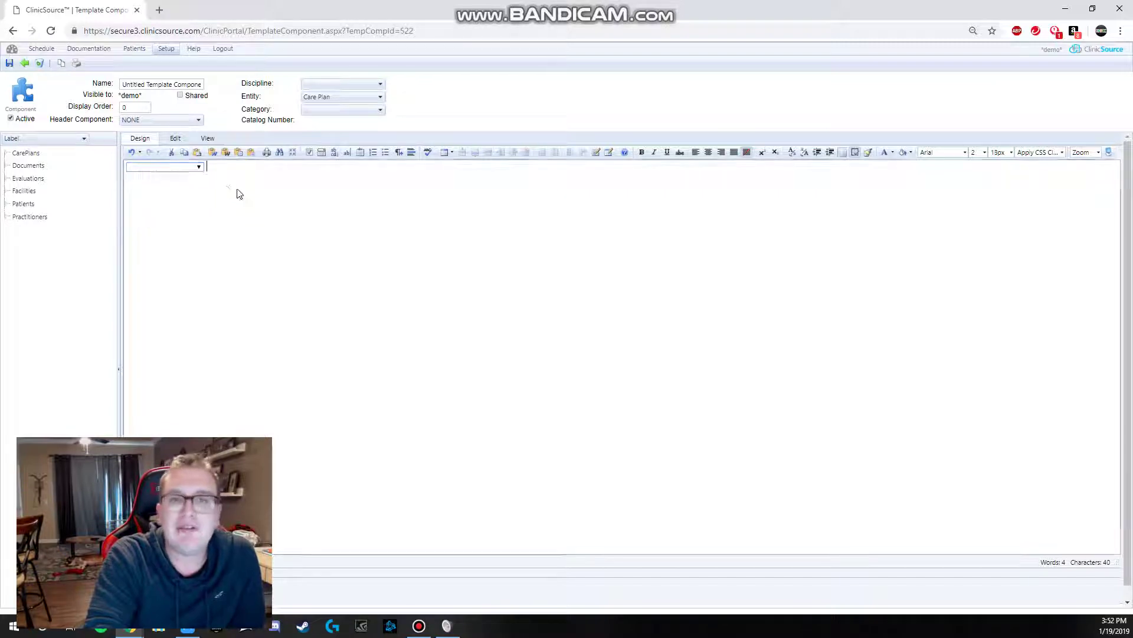
right_click(187, 172)
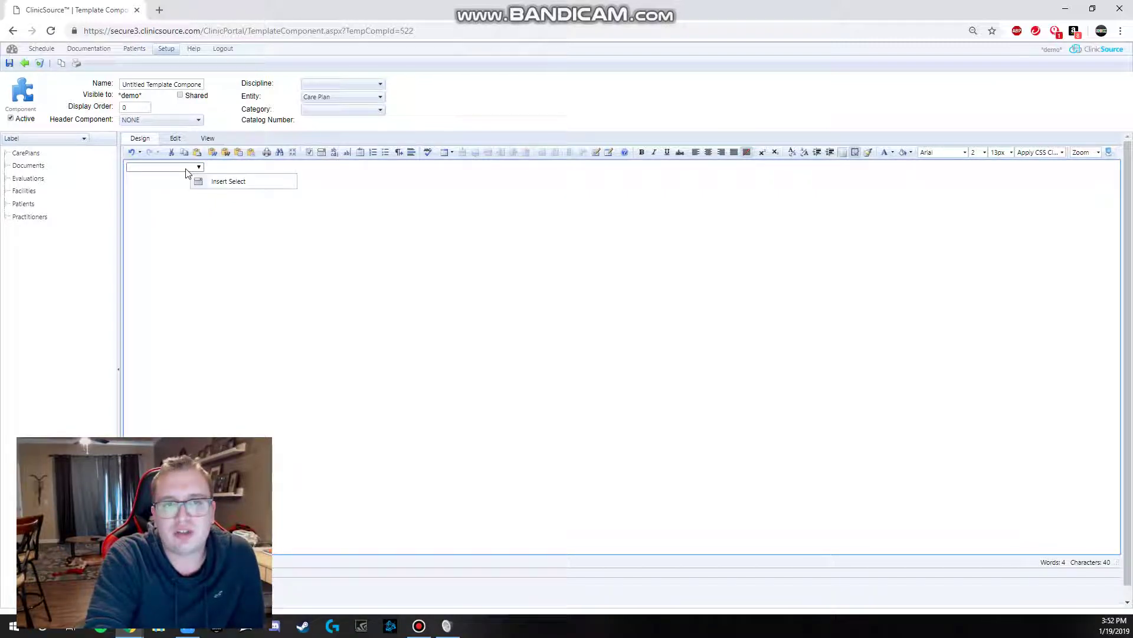
left_click(218, 181)
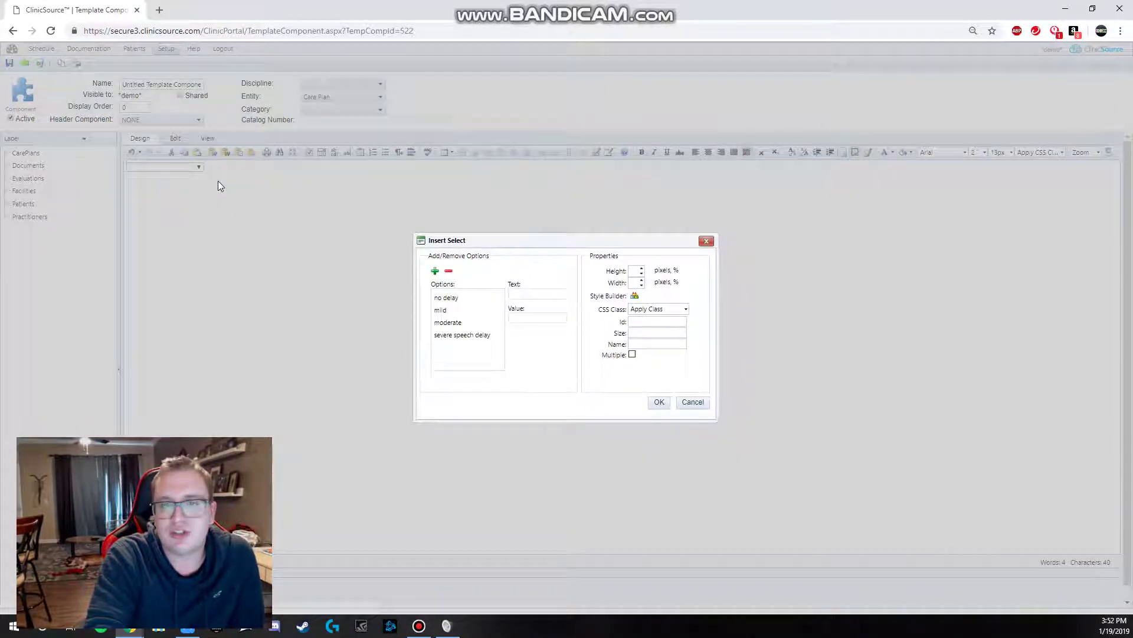
left_click(454, 311)
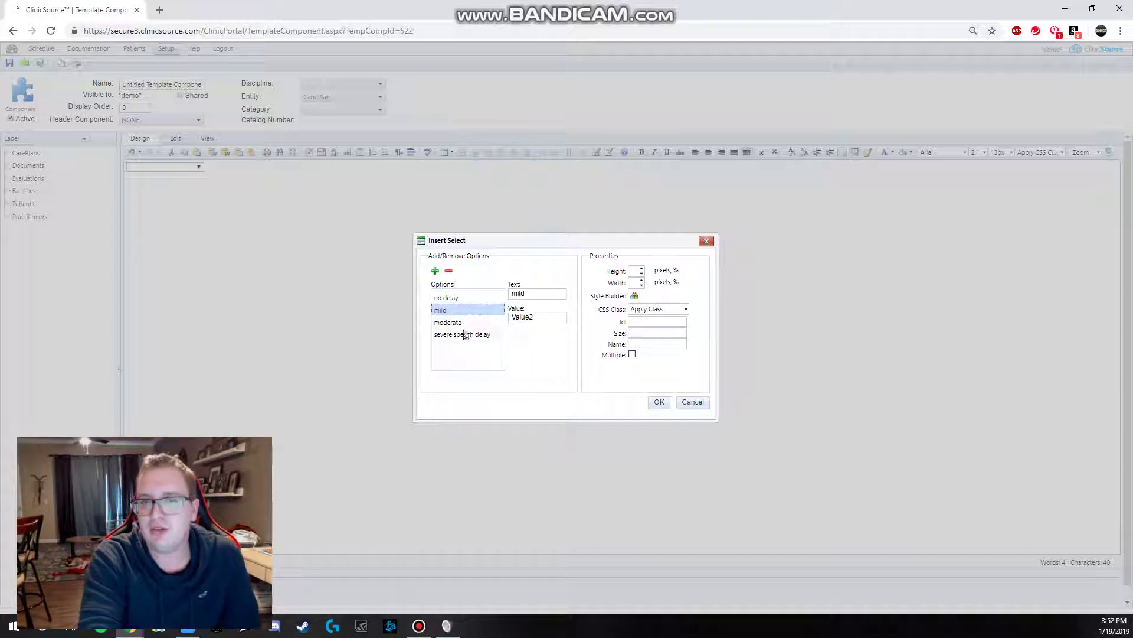
left_click(462, 323)
left_click(465, 334)
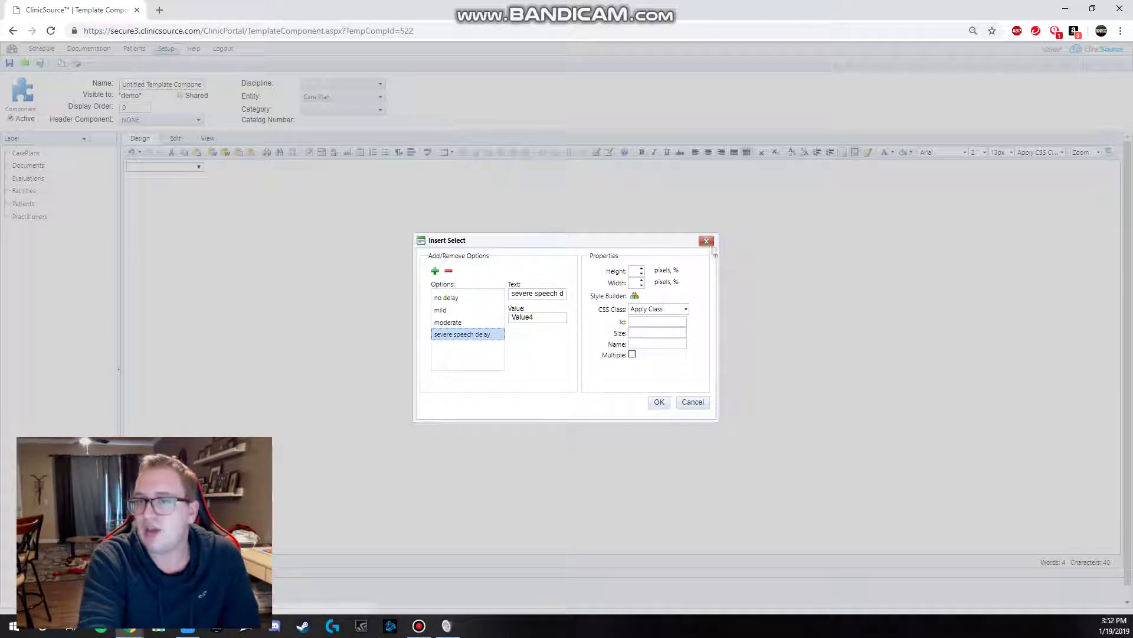
left_click(659, 402)
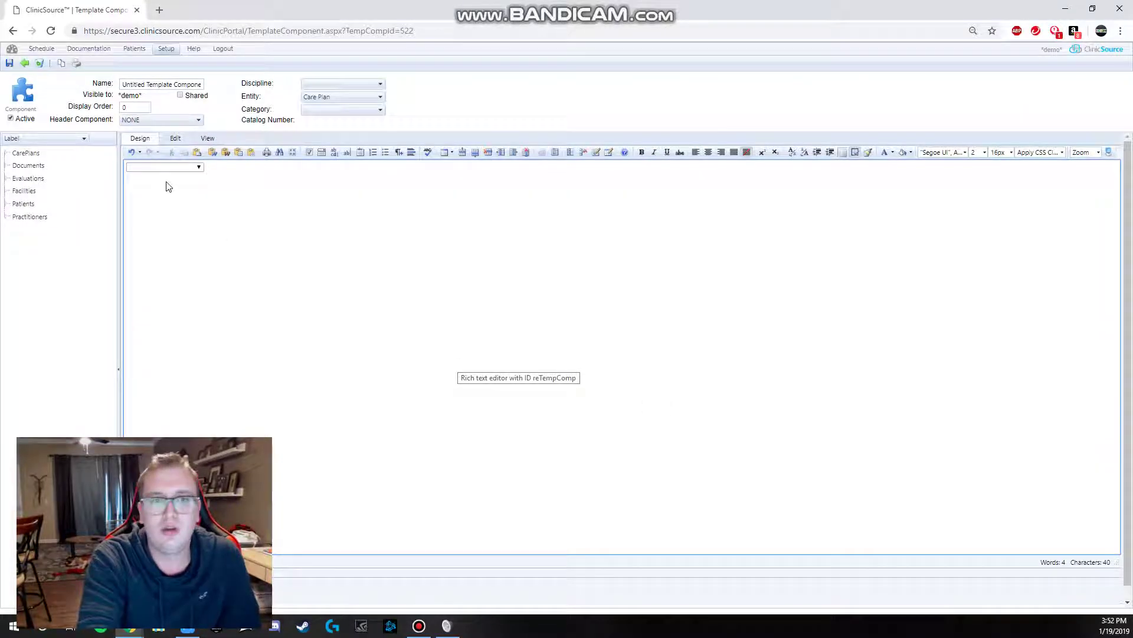
left_click(160, 169)
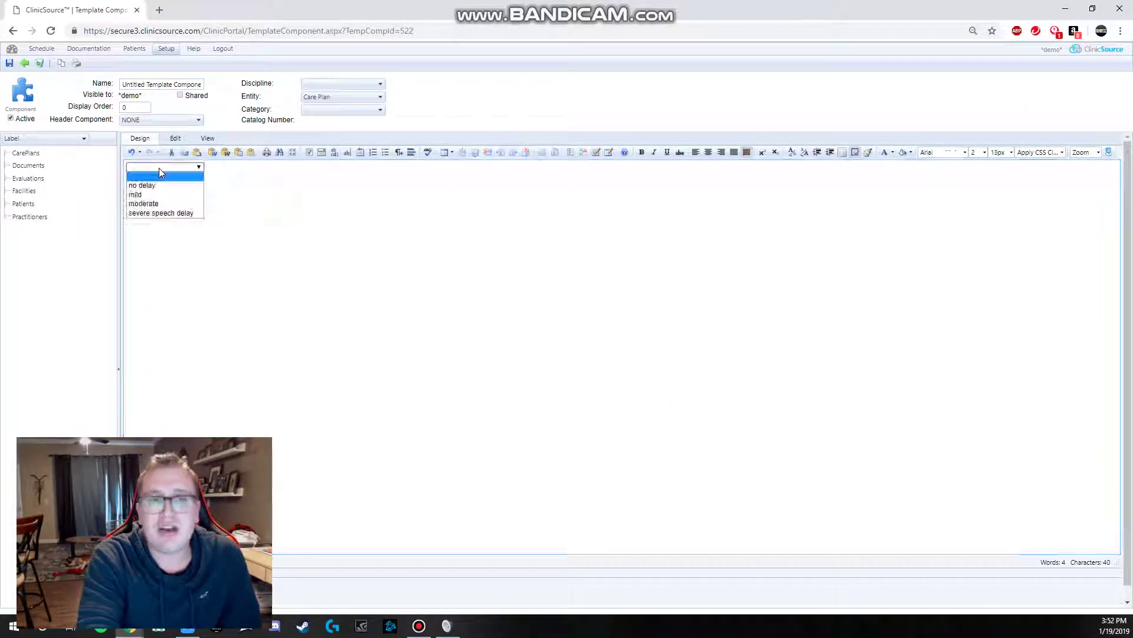
left_click(210, 180)
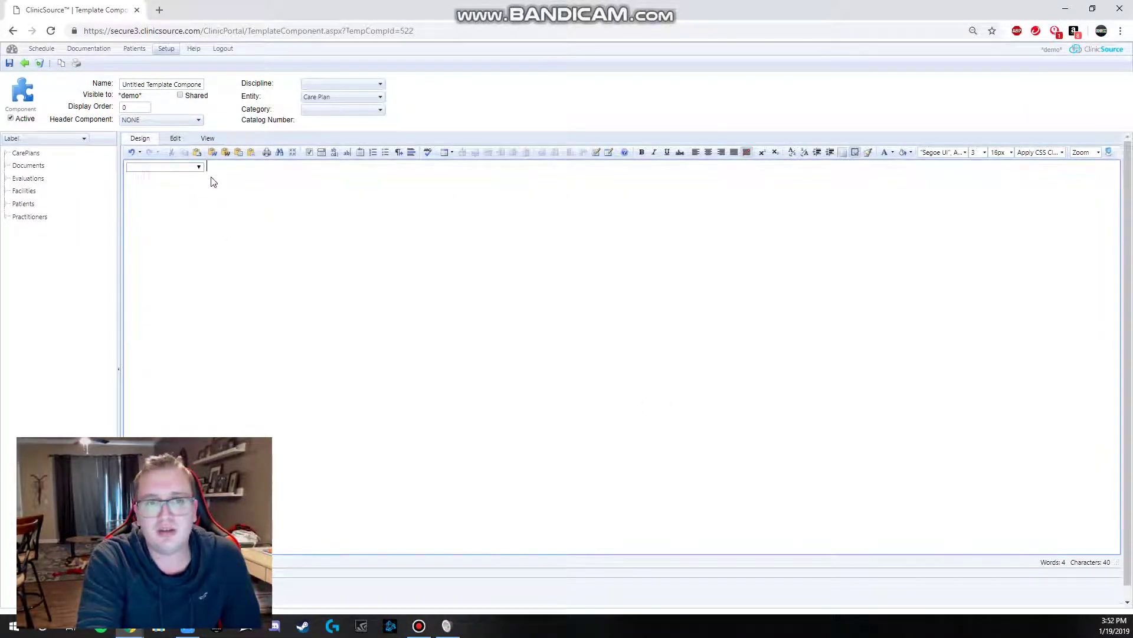
Reopen the severity select's properties without changing them, and view the choices in its drop-down list
right_click(189, 172)
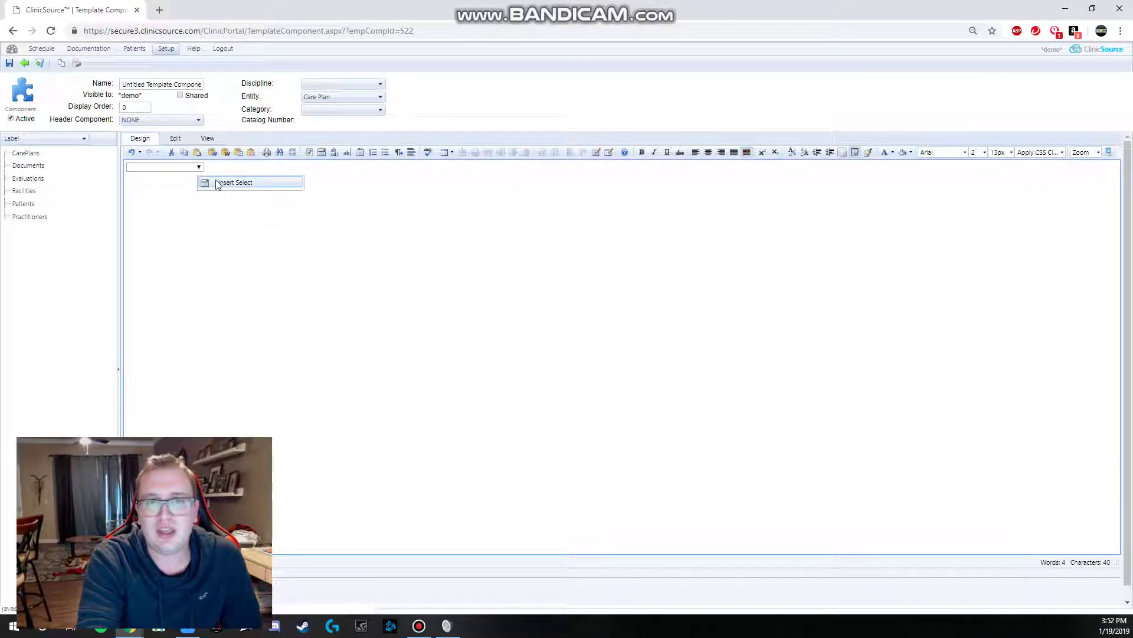
left_click(217, 184)
left_click(707, 241)
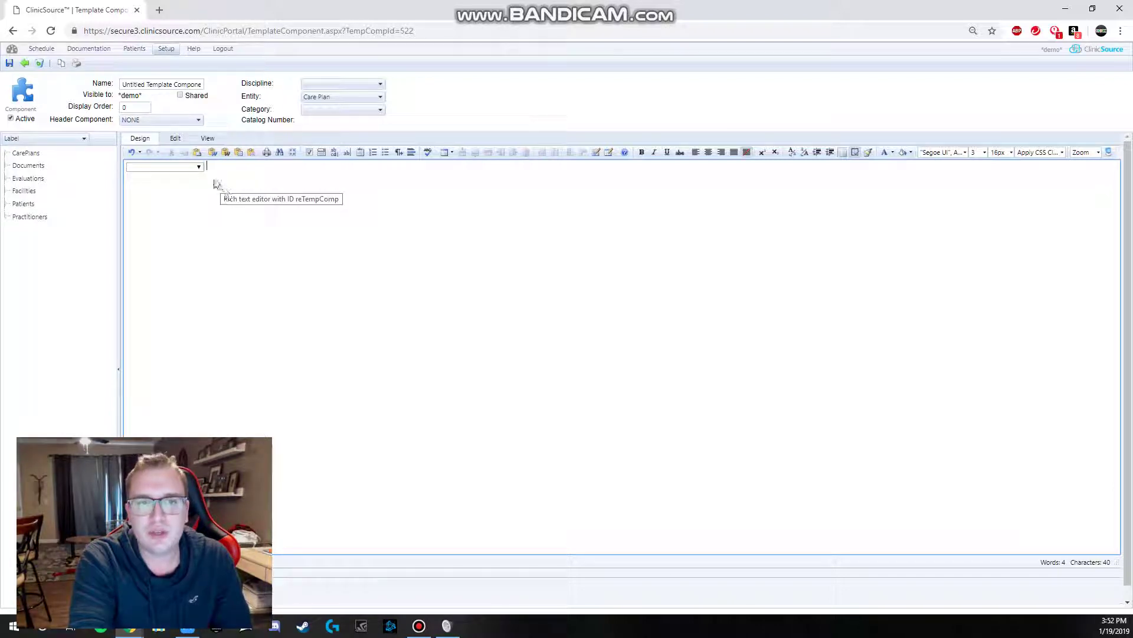
left_click(189, 169)
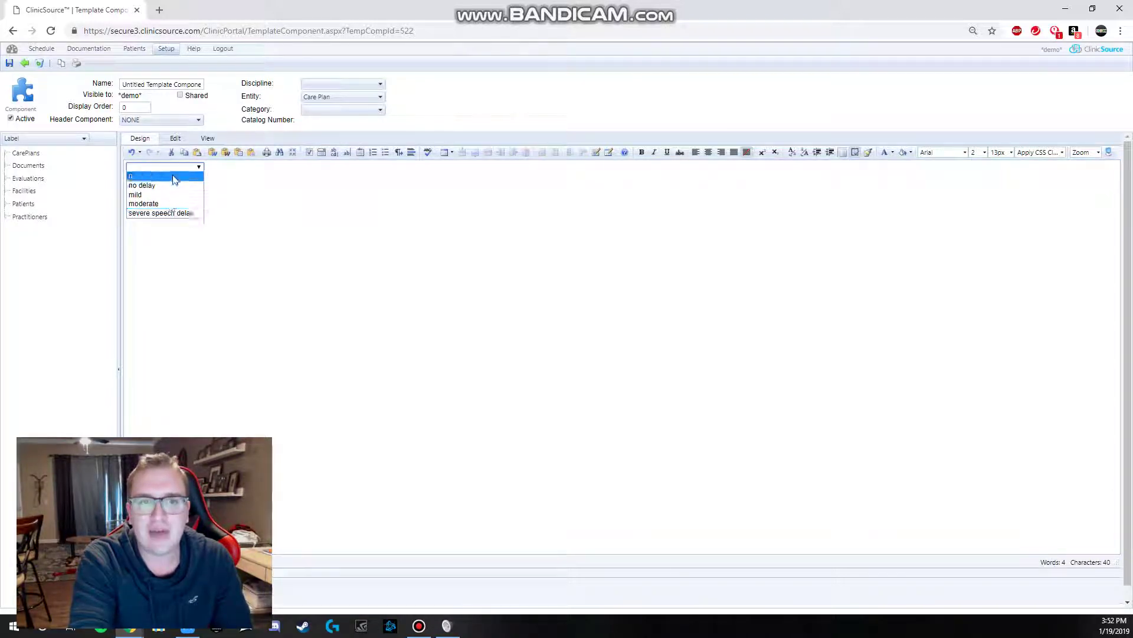
left_click(222, 179)
Insert a text box on a new line below the severity select and fill it with "patient name"
key("Return")
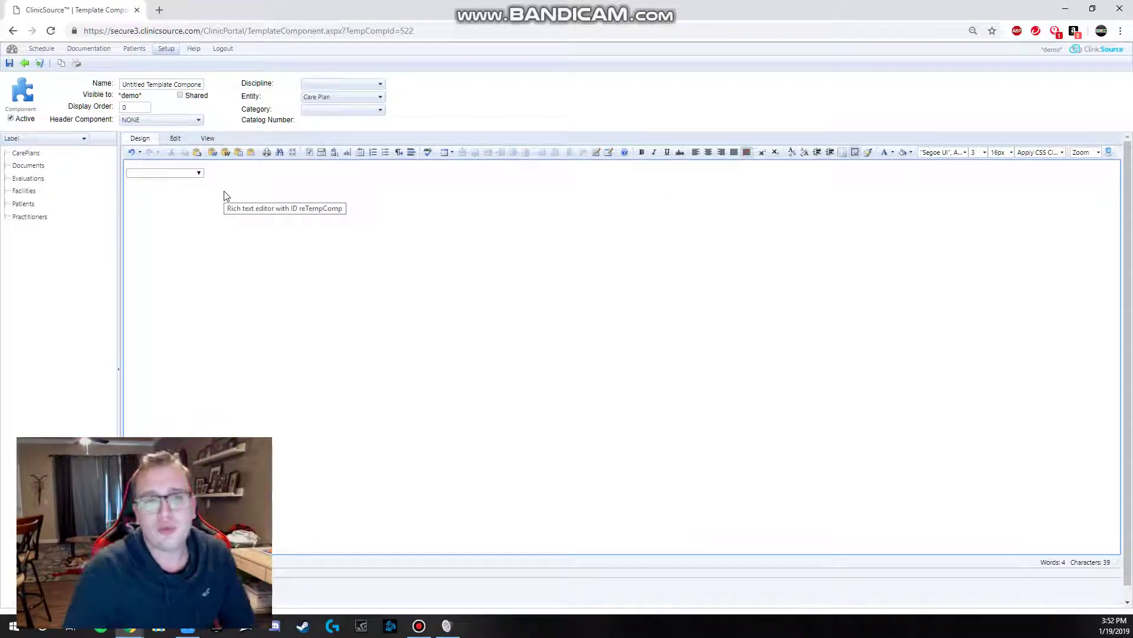
left_click(126, 173)
left_click(172, 212)
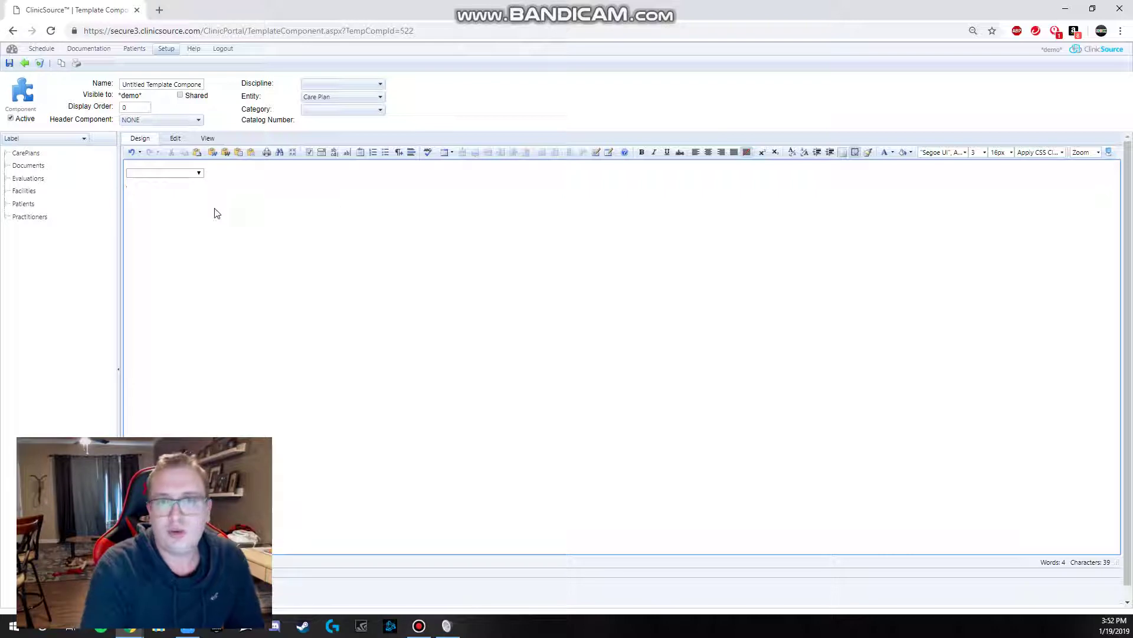
left_click(347, 152)
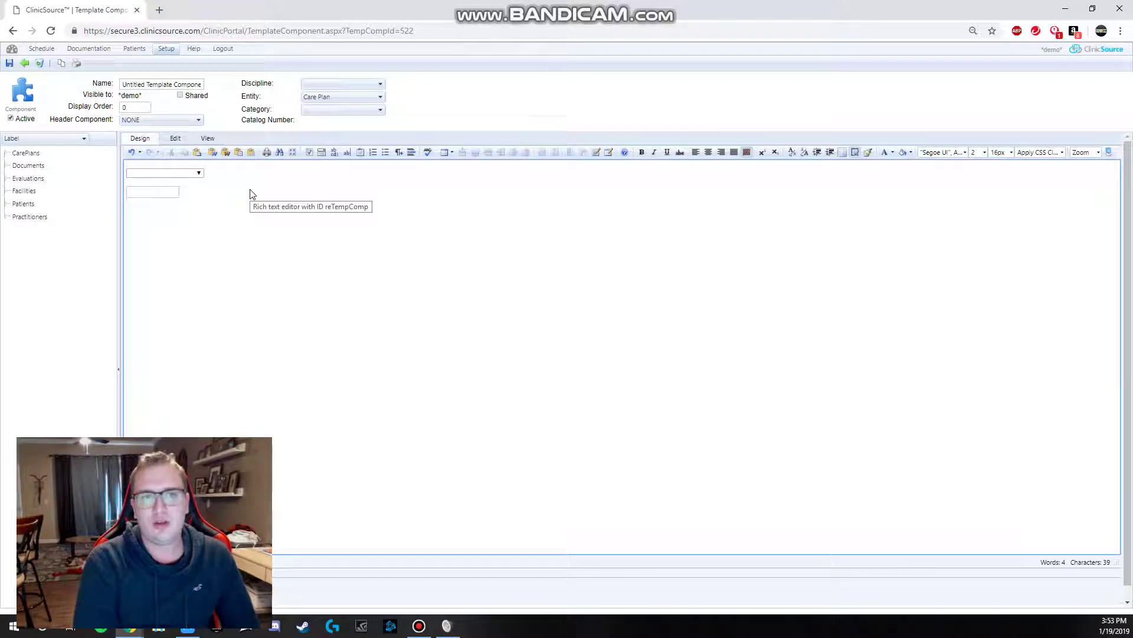
left_click(153, 192)
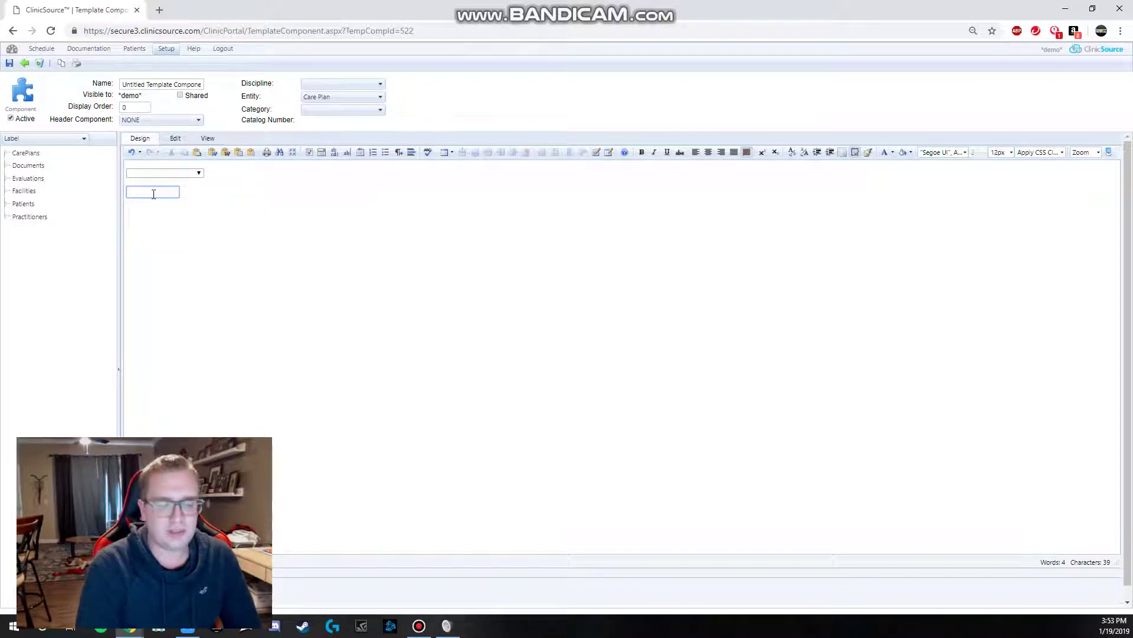
Continue the line with "received a standard score of" and a second text box containing 30
left_click(198, 202)
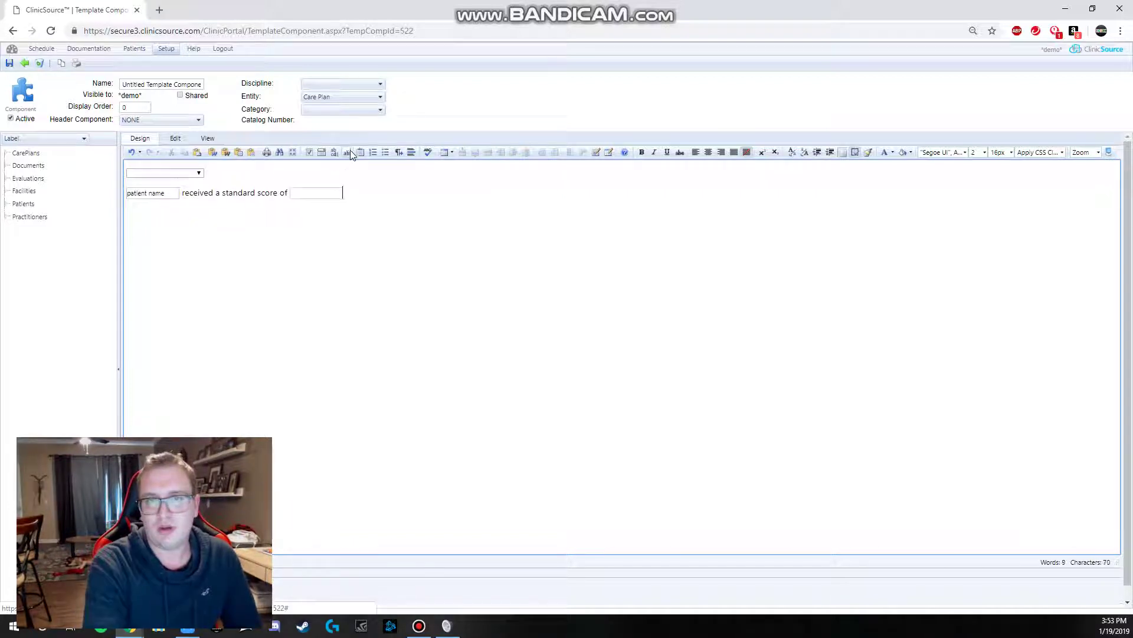
left_click(331, 192)
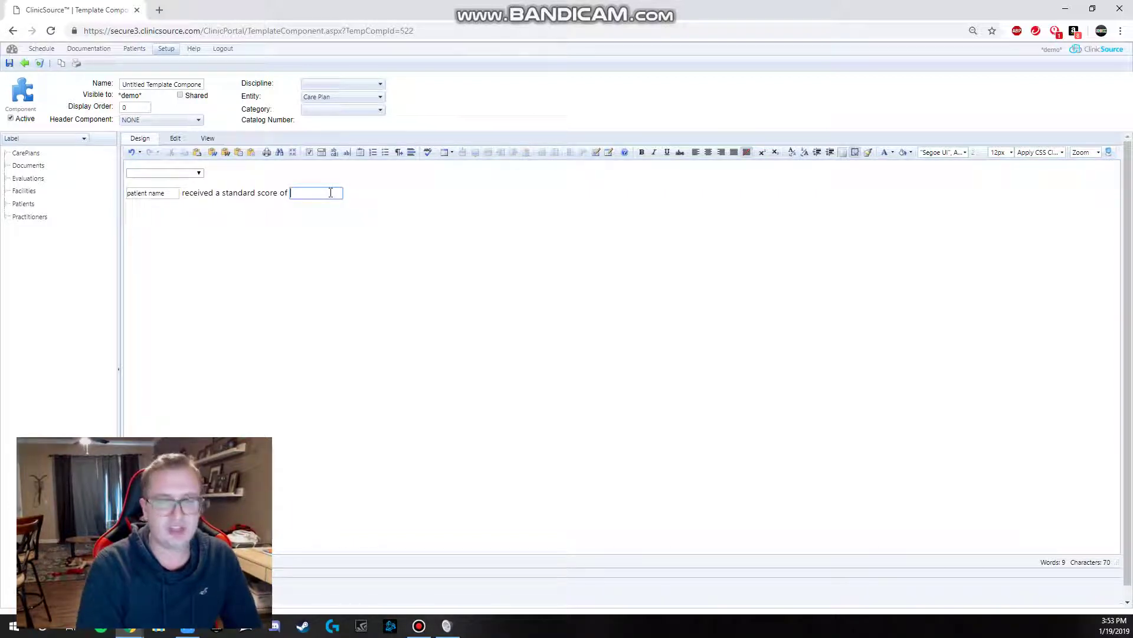
type("30")
Add "on the receptive language subtest which indicates a" after the score box and paste a copy of the severity select behind it
left_click(359, 203)
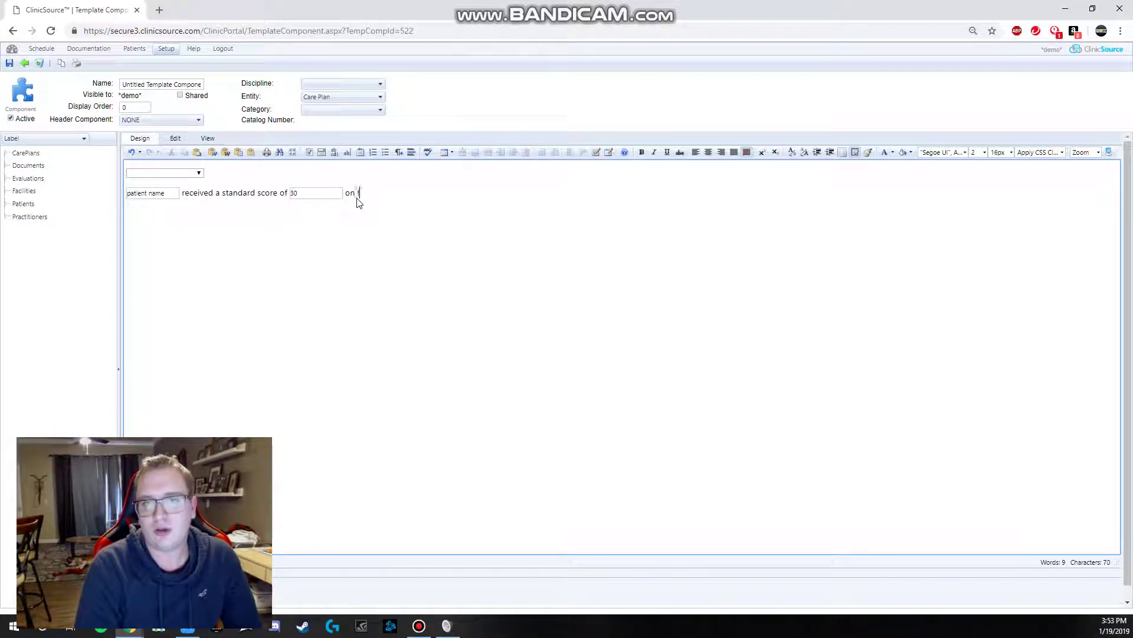
type("e language")
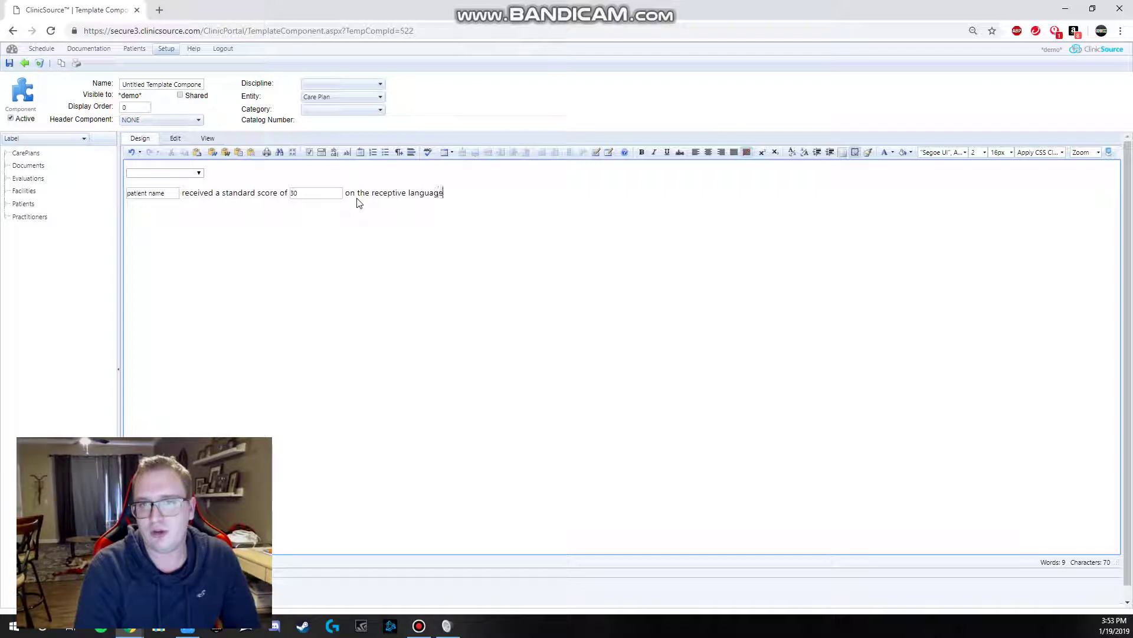
type(" subtest which i")
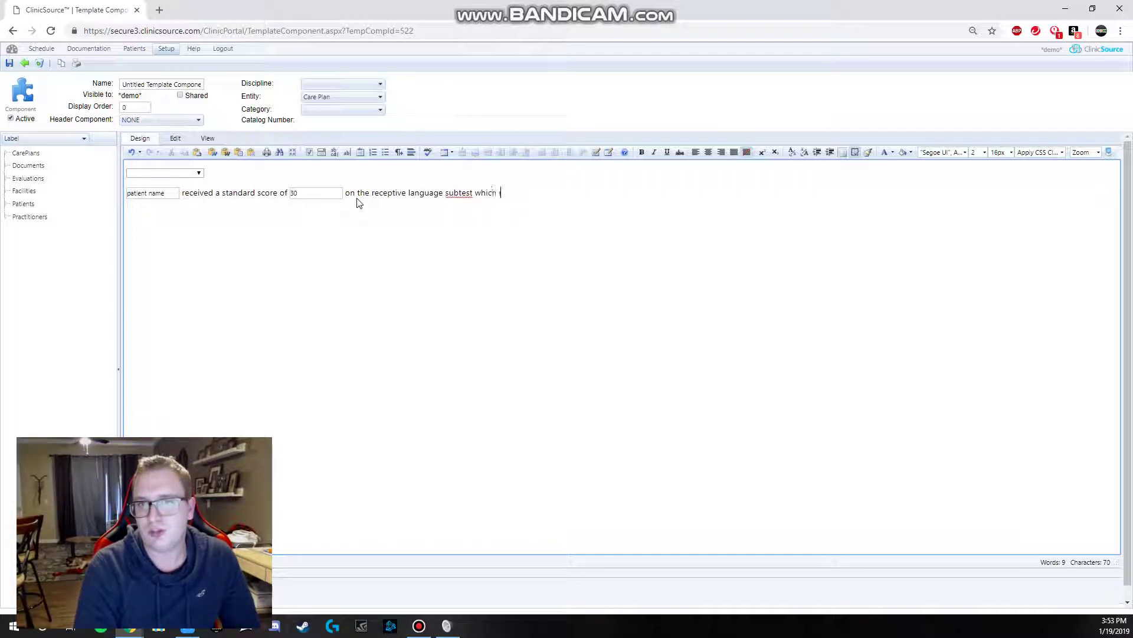
type("ndicates a")
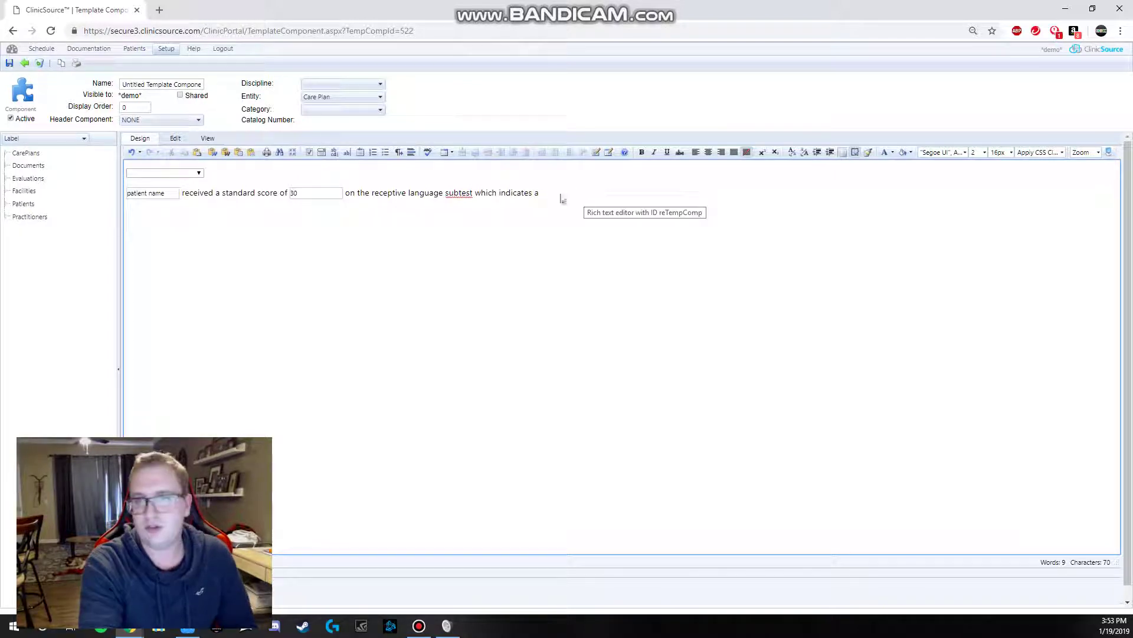
key("ctrl+v")
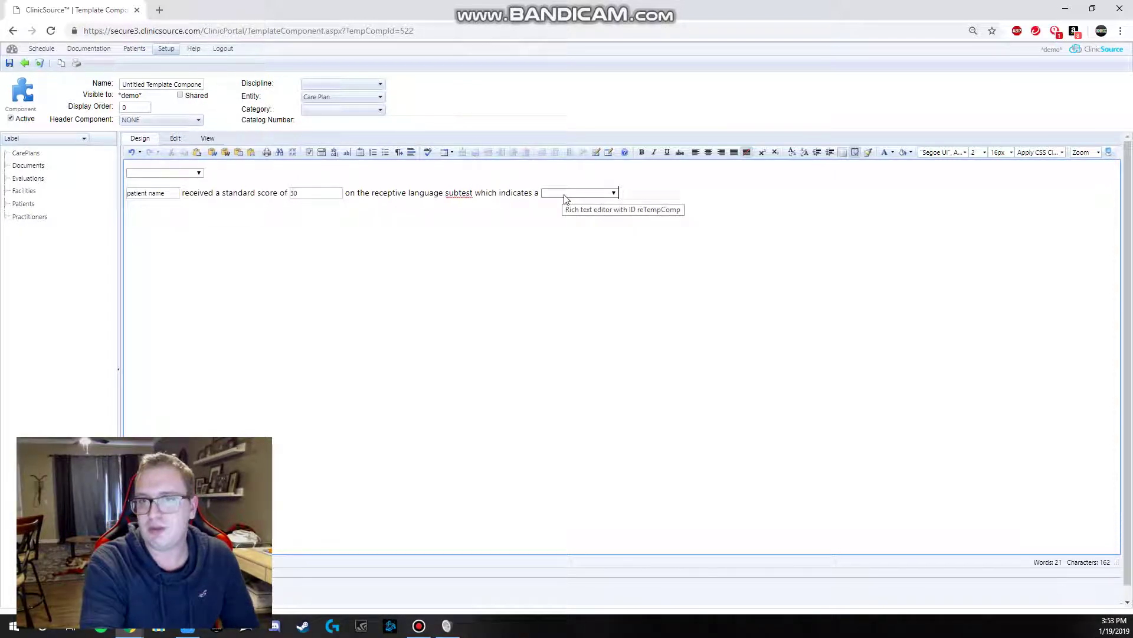
Review the pasted severity select's choices and set it to moderate
left_click(616, 194)
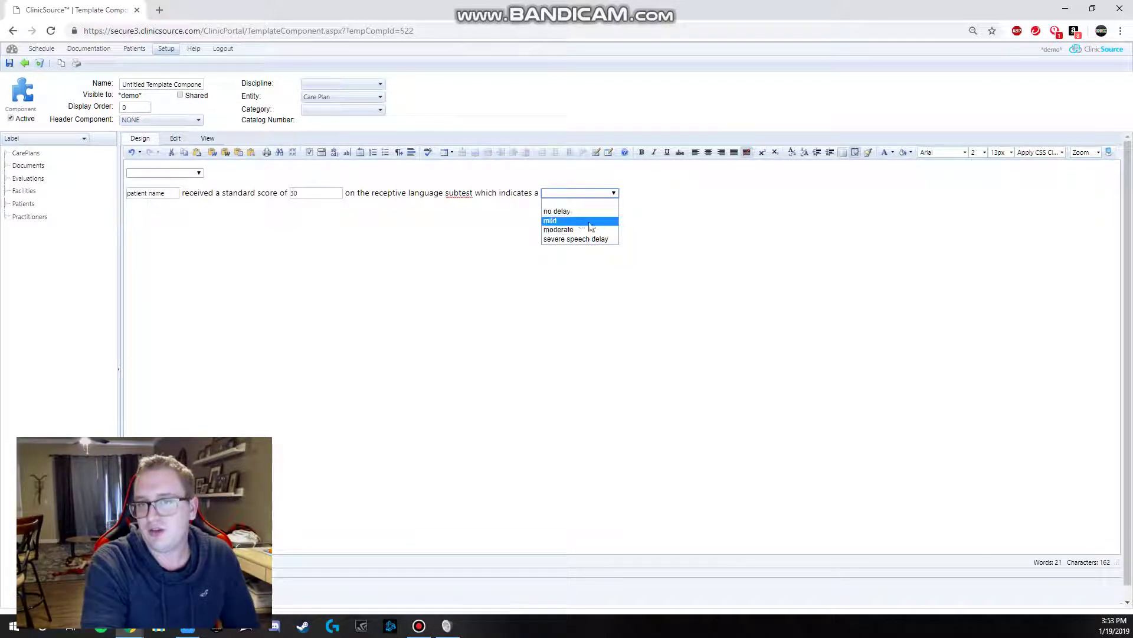
left_click(539, 210)
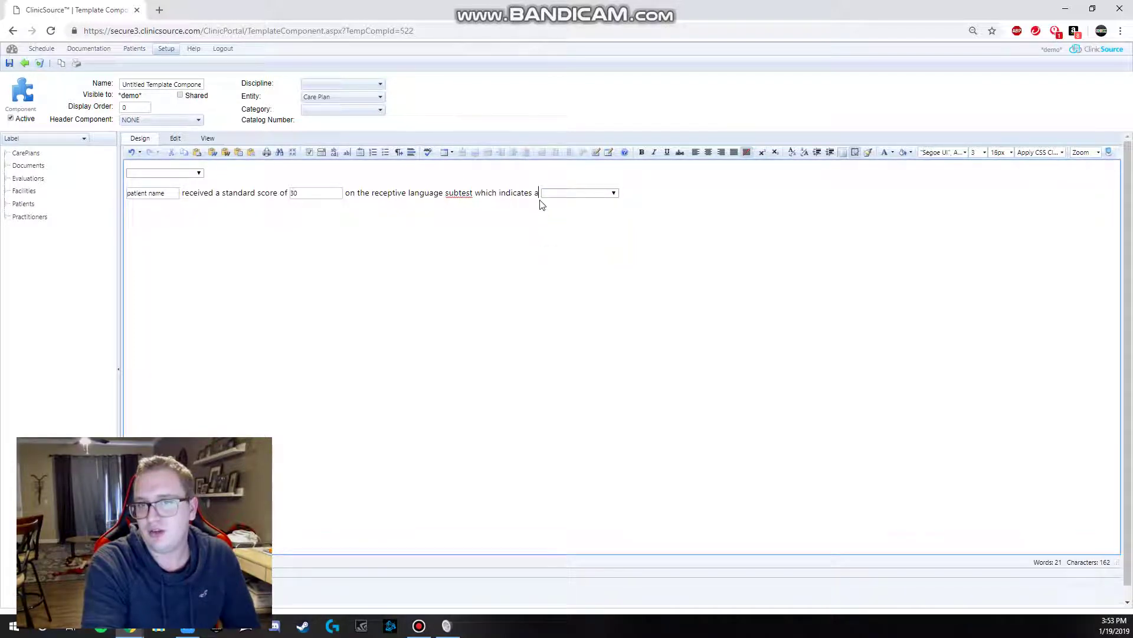
left_click(586, 193)
left_click(586, 230)
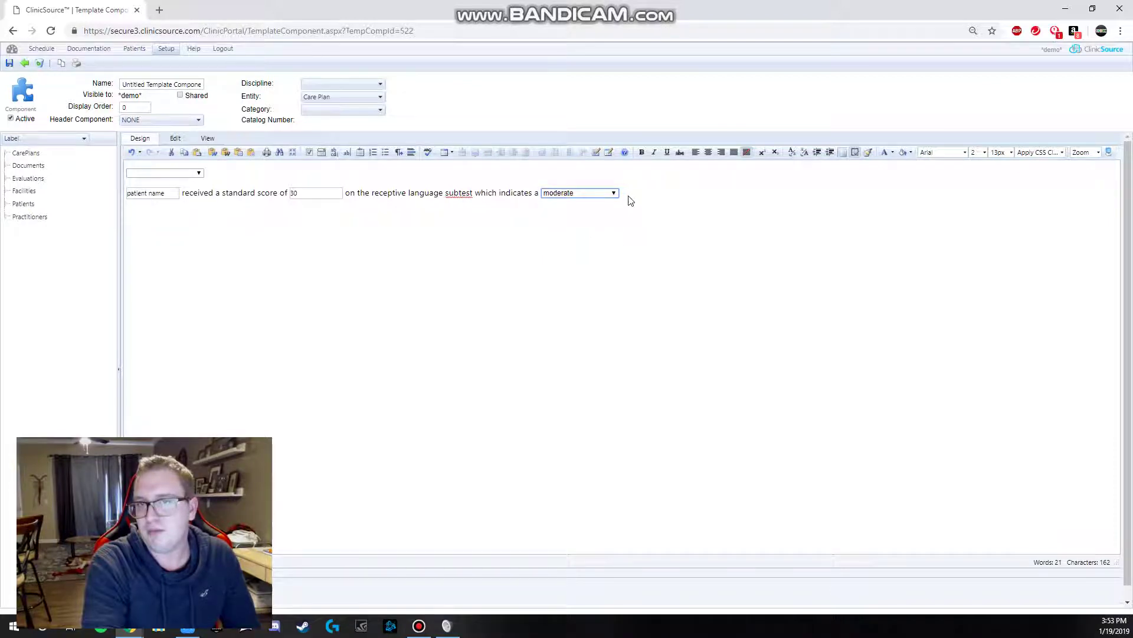
Finish the sentence after the pasted severity select with "delay in understanding of language"
left_click(632, 195)
type("e d")
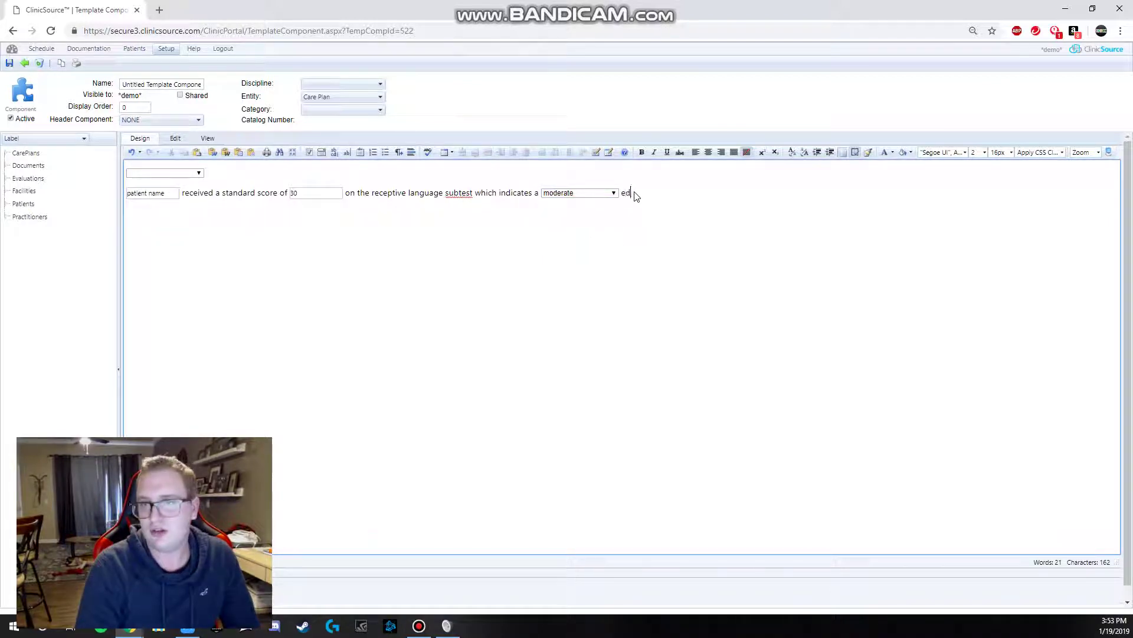
type("elay in langu")
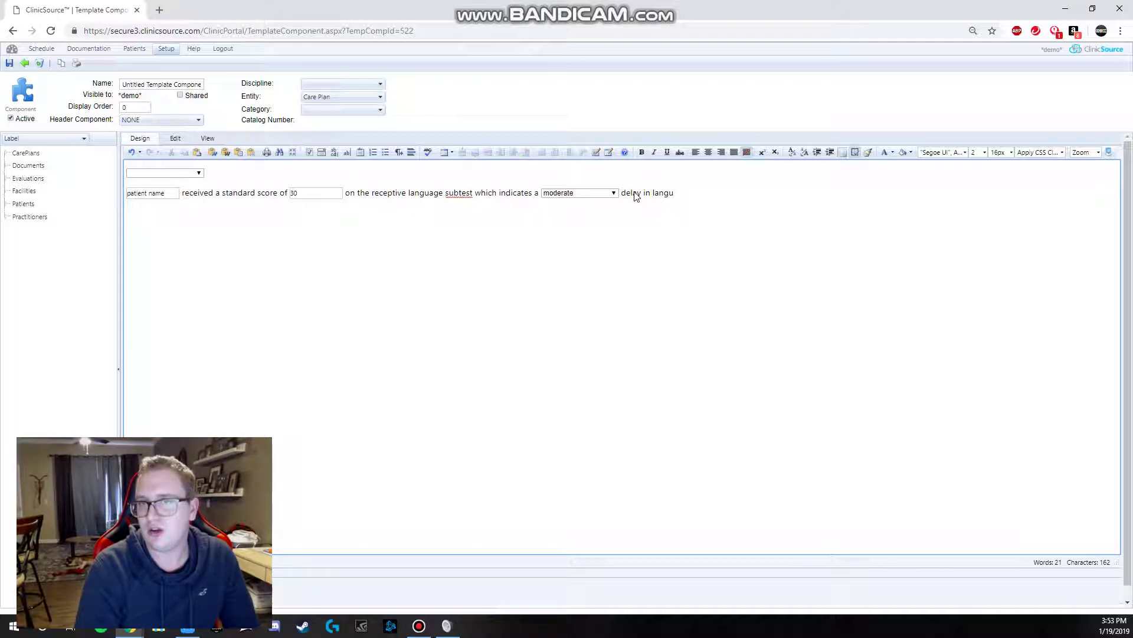
key("BackSpace")
key("BackSpace")
key("BackSpace")
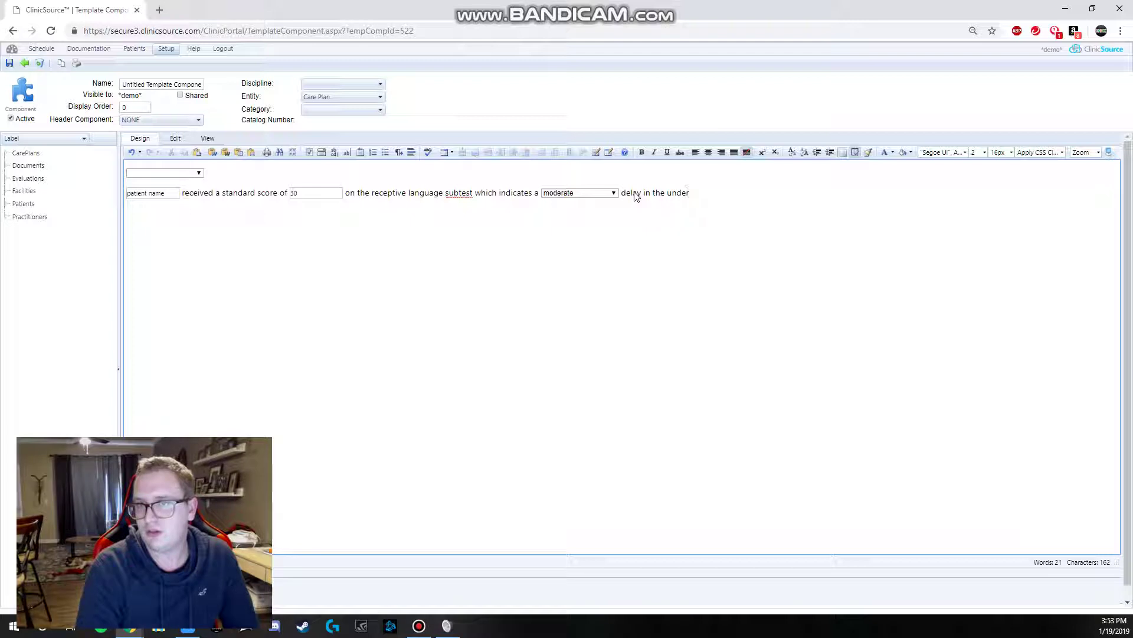
type("language")
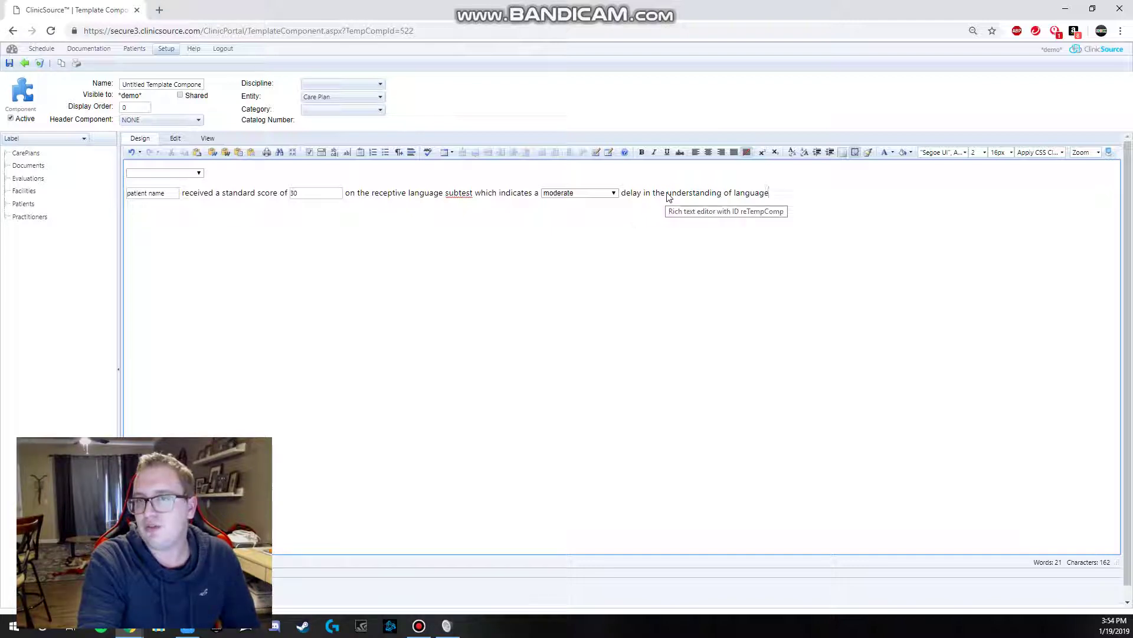
left_click_drag(667, 196, 658, 194)
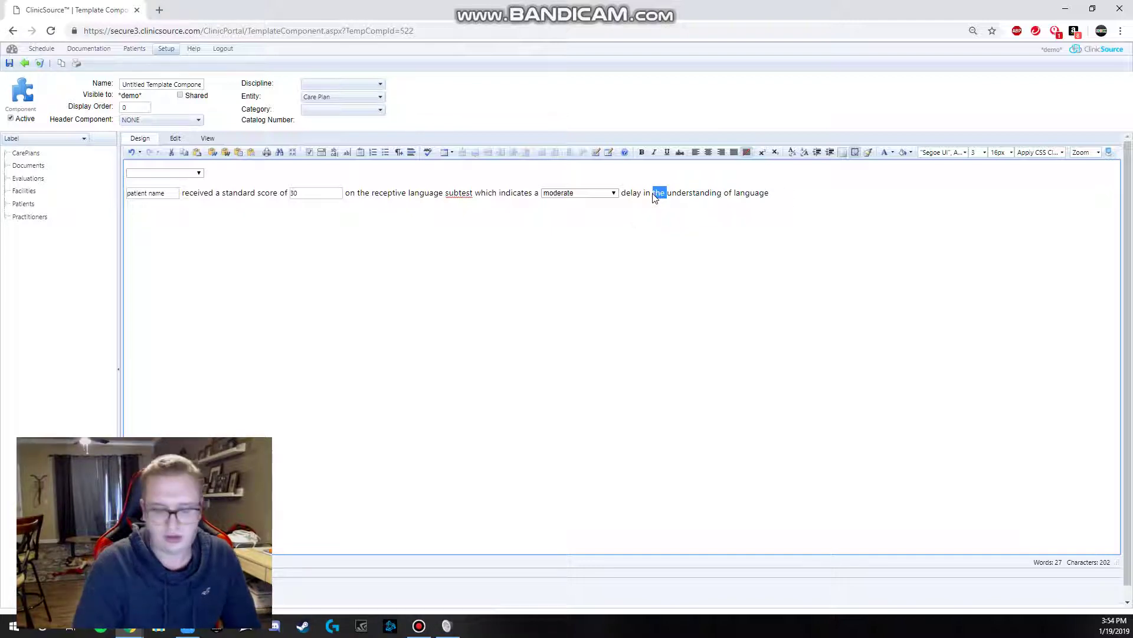
key("BackSpace")
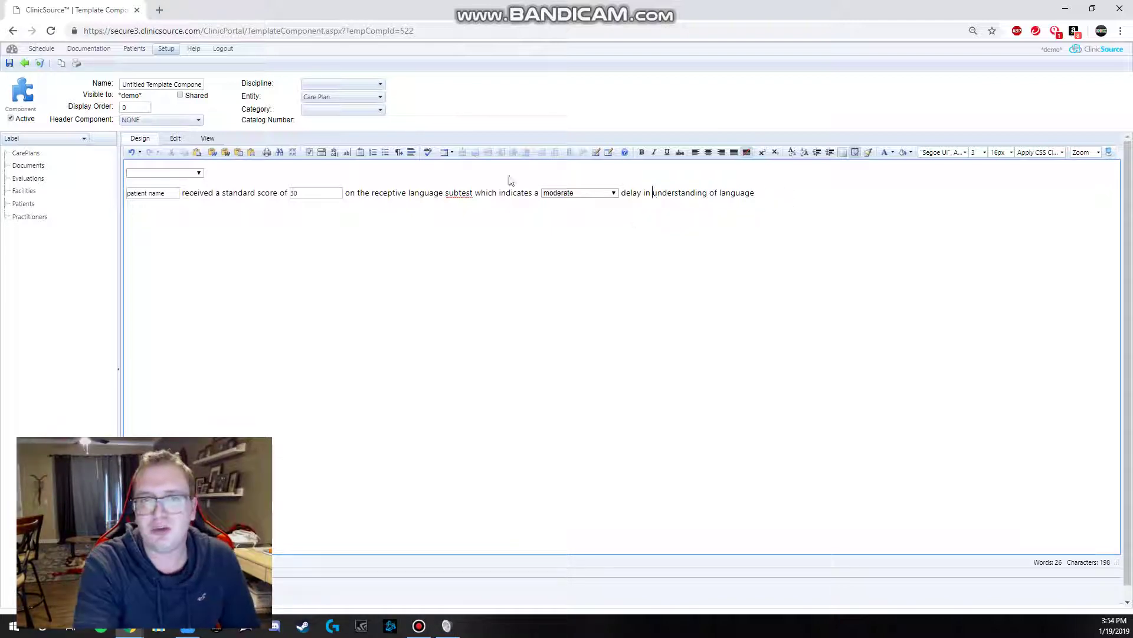
Start a new select before "understanding" with a blank first option and a second option "his"
left_click(322, 152)
left_click(435, 271)
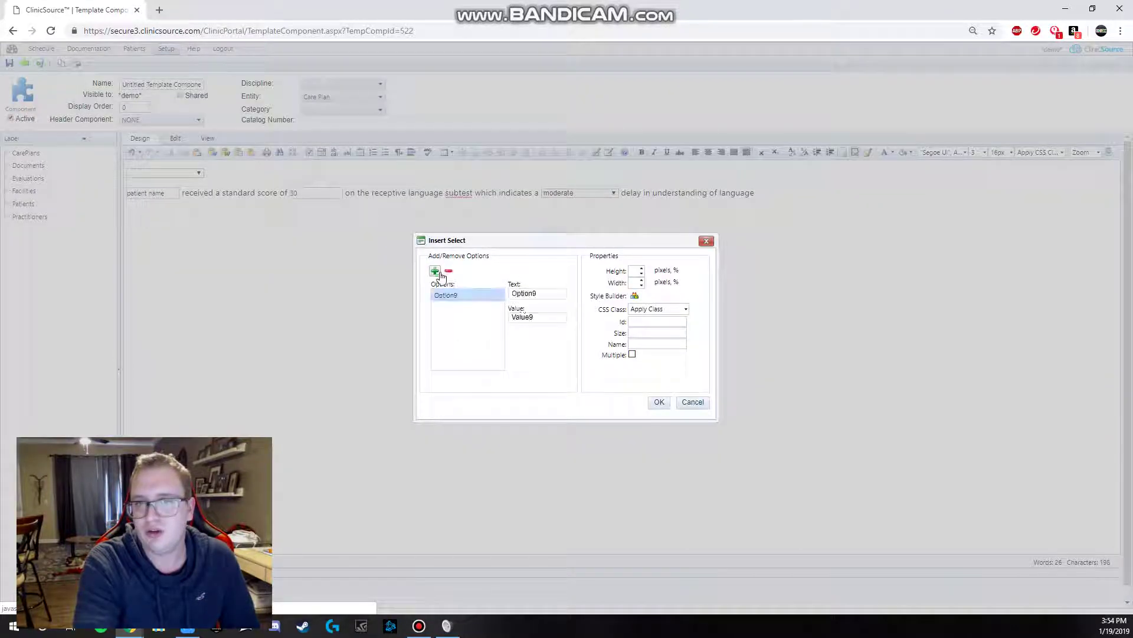
left_click(543, 293)
left_click(449, 270)
left_click(434, 270)
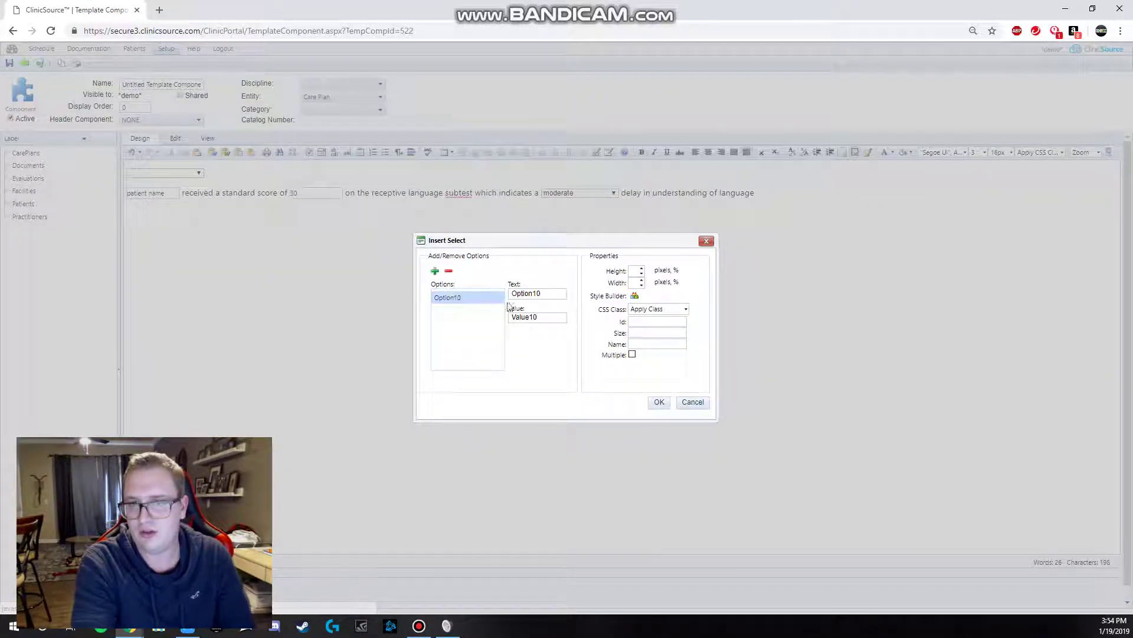
left_click_drag(539, 293, 505, 297)
type("his")
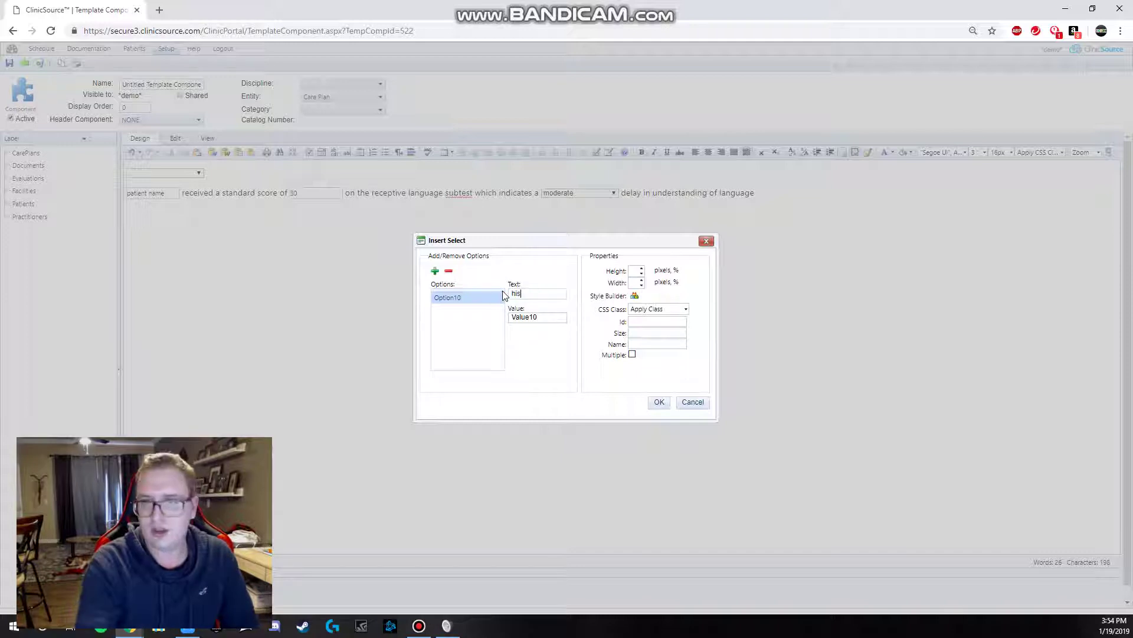
Add a third option "her" to the new select and insert it into the sentence
left_click(435, 271)
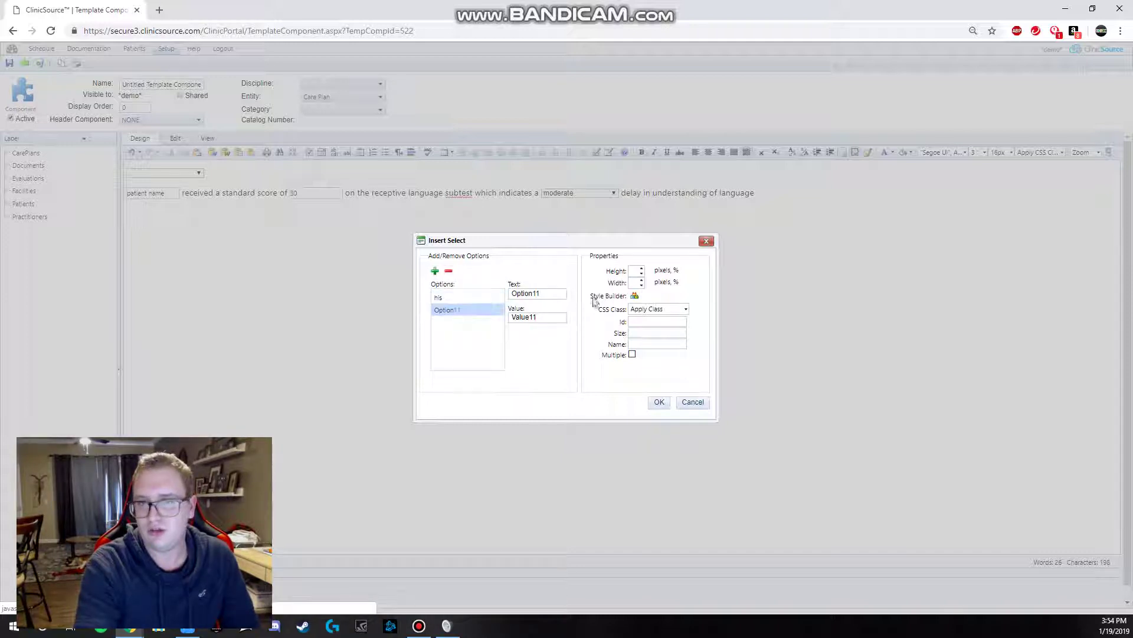
left_click(553, 295)
left_click_drag(553, 295, 493, 311)
type("her")
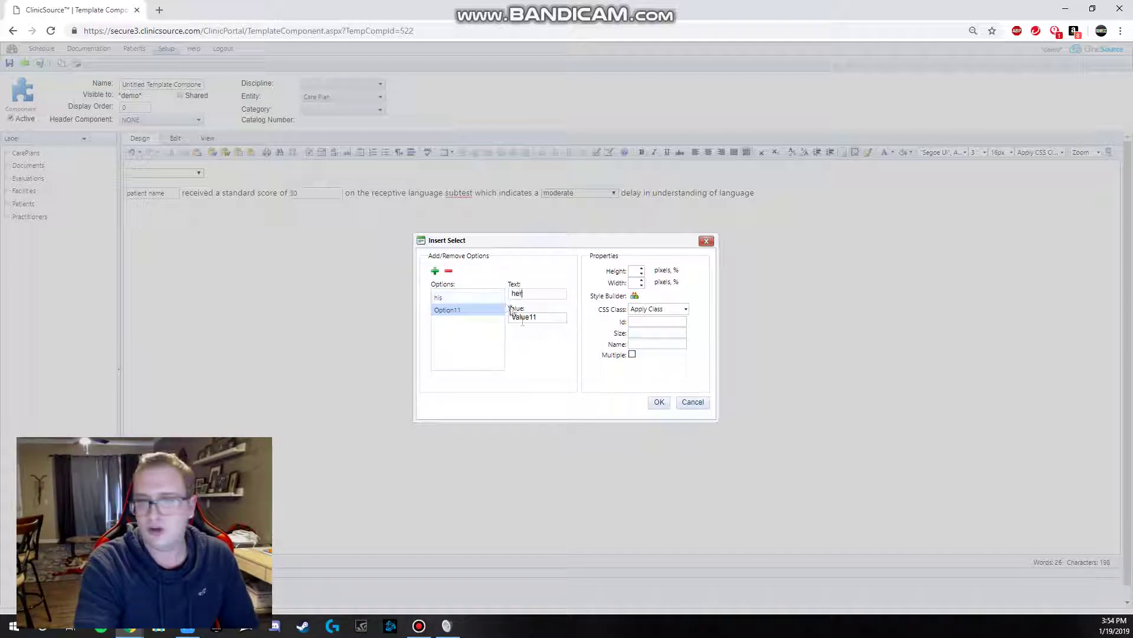
left_click(659, 402)
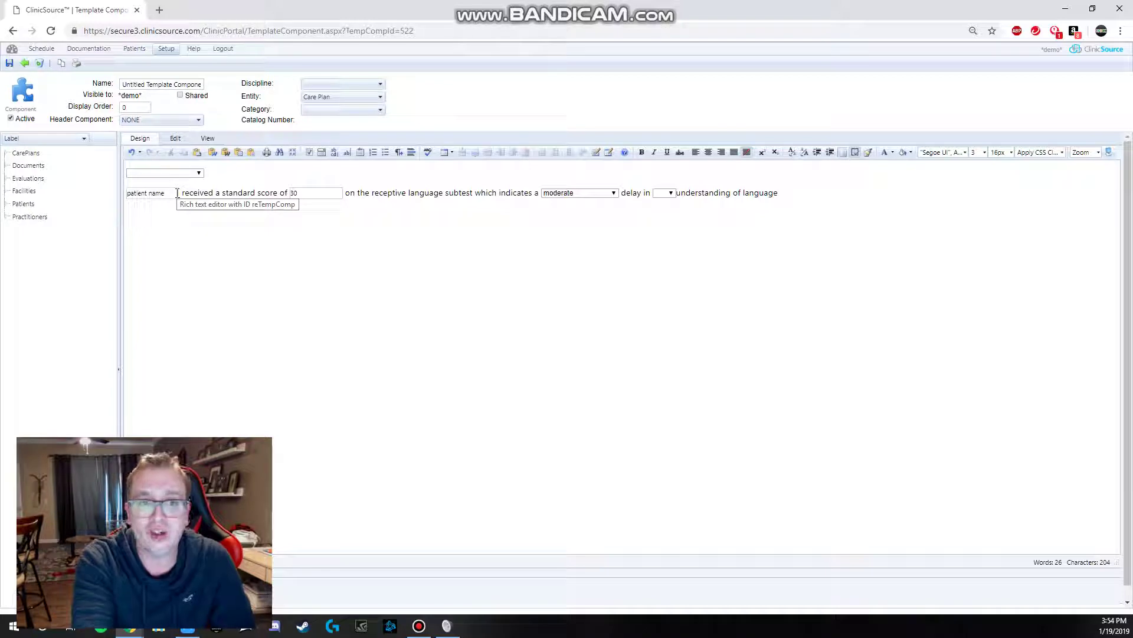
Check the patient name and score text boxes, and set the sentence's severity select to severe speech delay
left_click(152, 193)
left_click(313, 194)
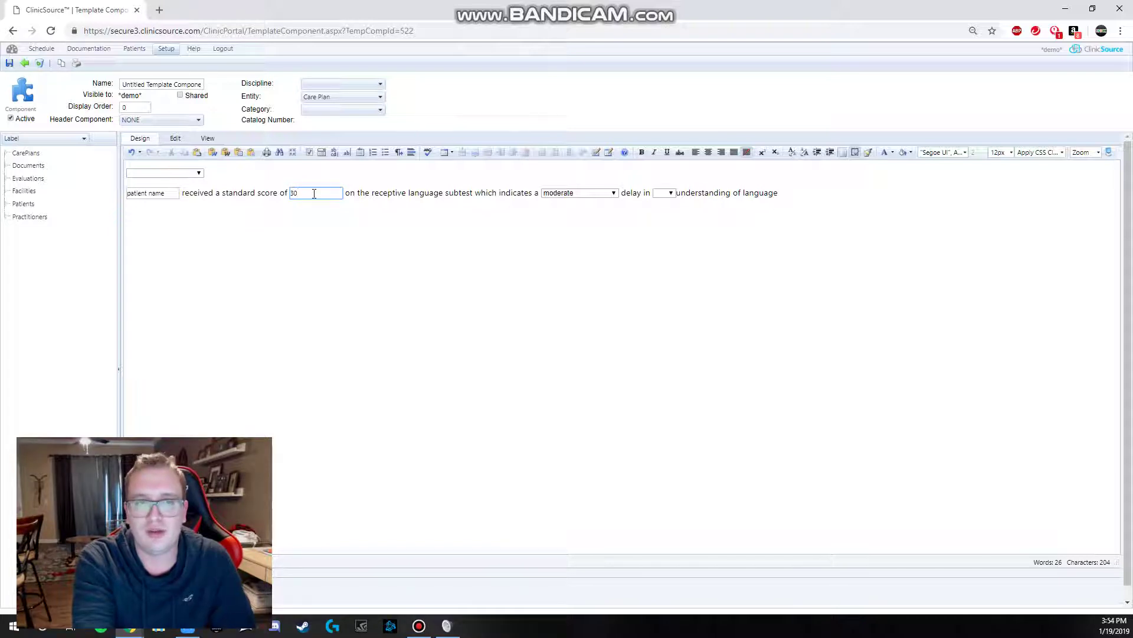
left_click(149, 194)
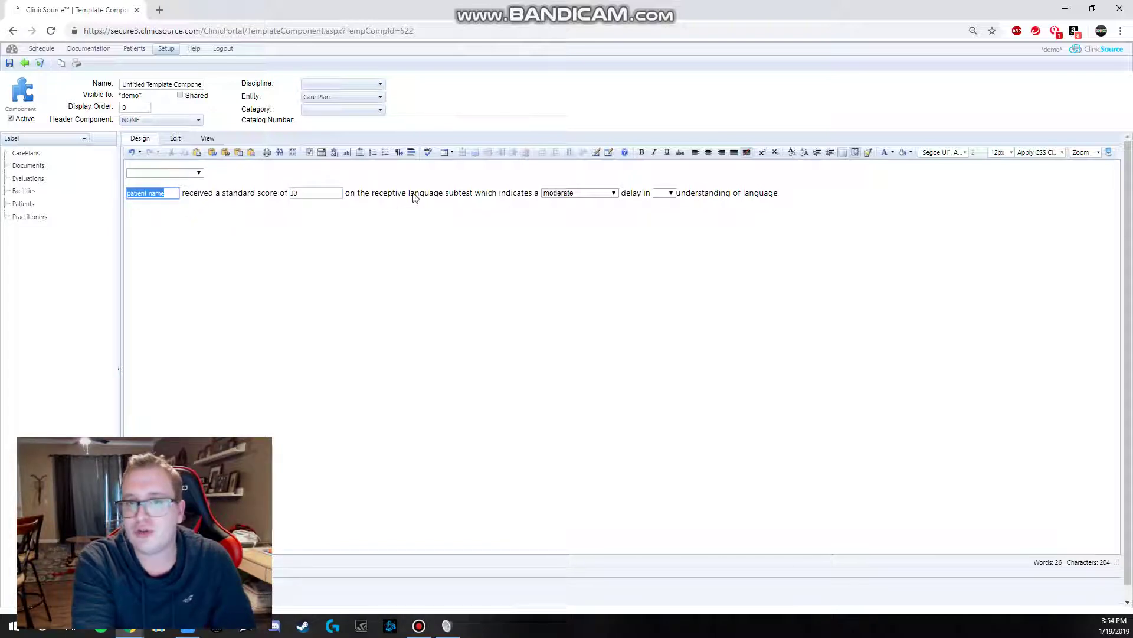
left_click(583, 194)
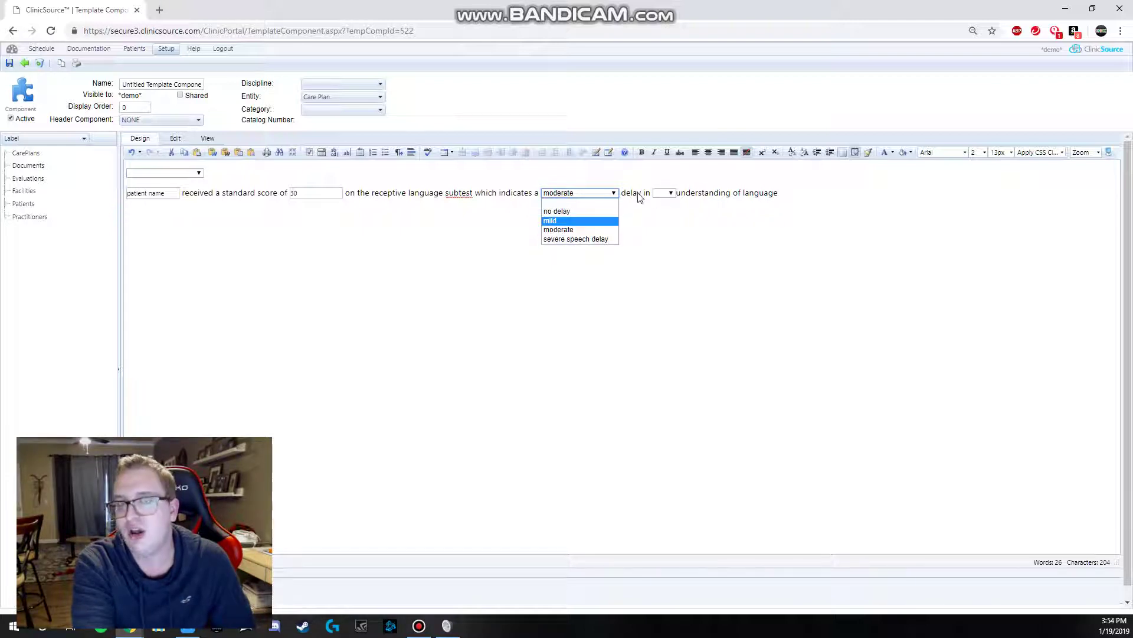
left_click(597, 239)
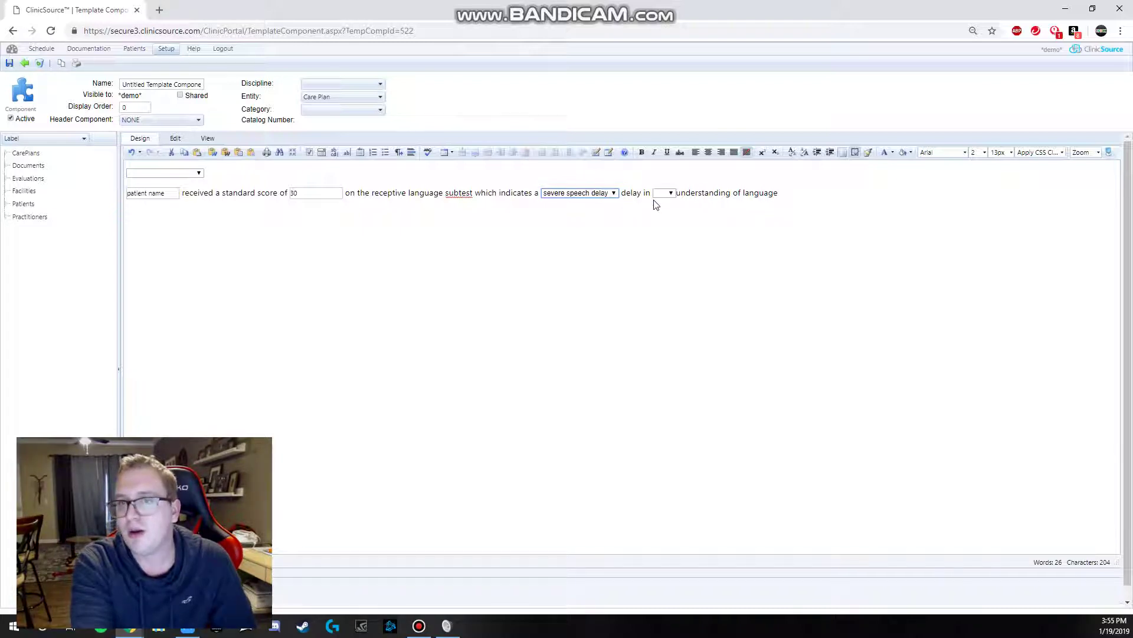
Try "his" in the pronoun select before "understanding" and change the choice to "her"
left_click(671, 193)
left_click(668, 214)
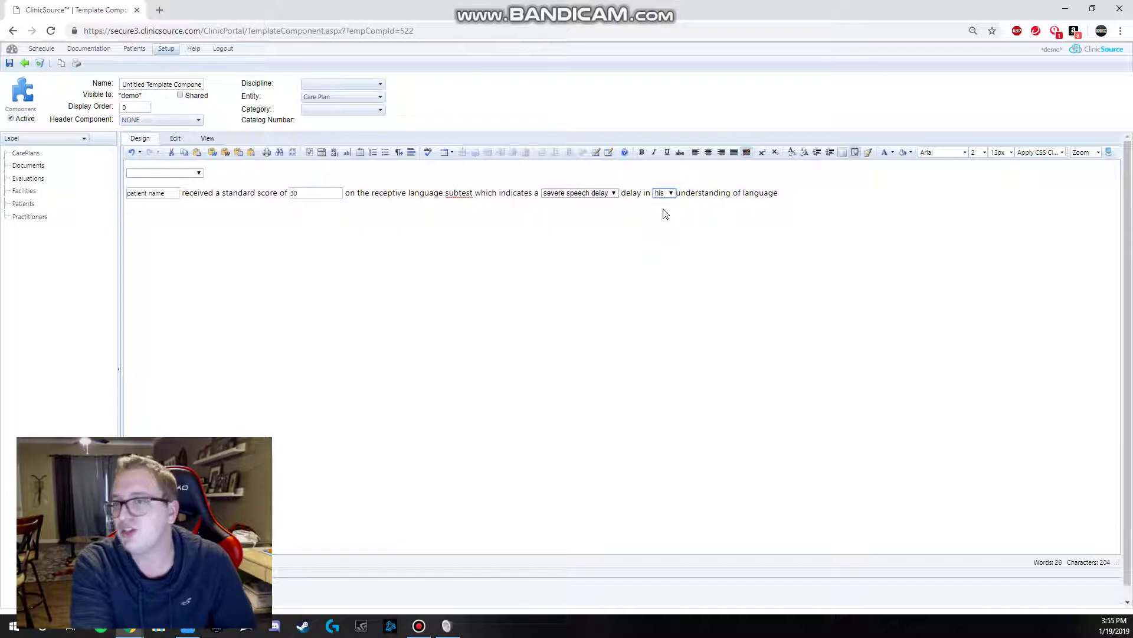
left_click(670, 194)
left_click(670, 223)
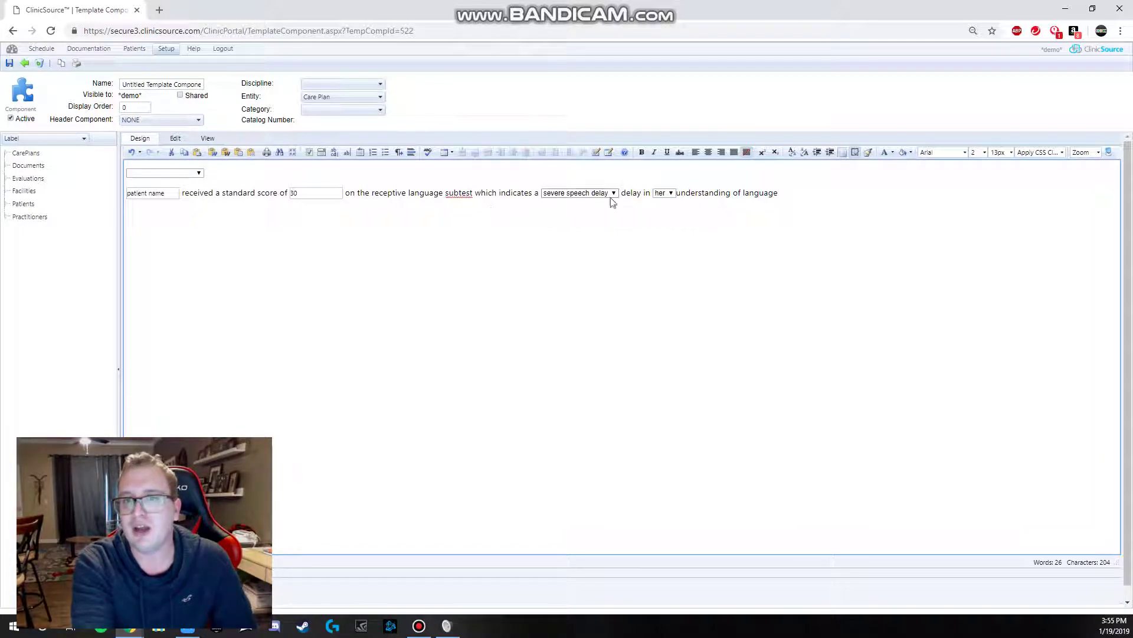
Select the component's entire content and format it as 13px Arial
left_click(292, 154)
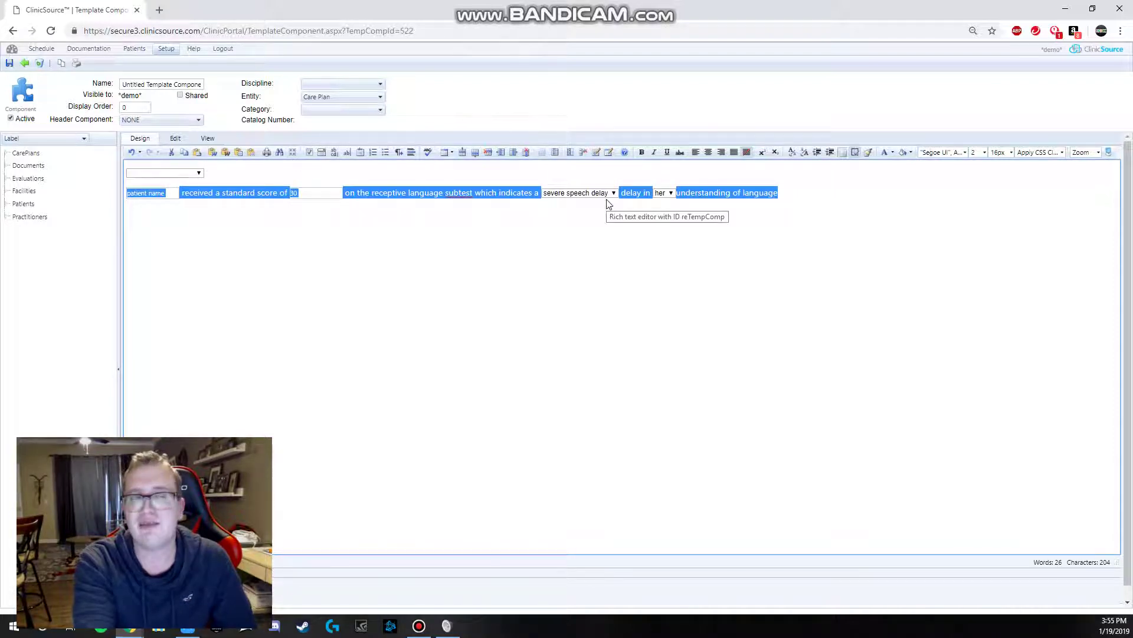
left_click(1010, 153)
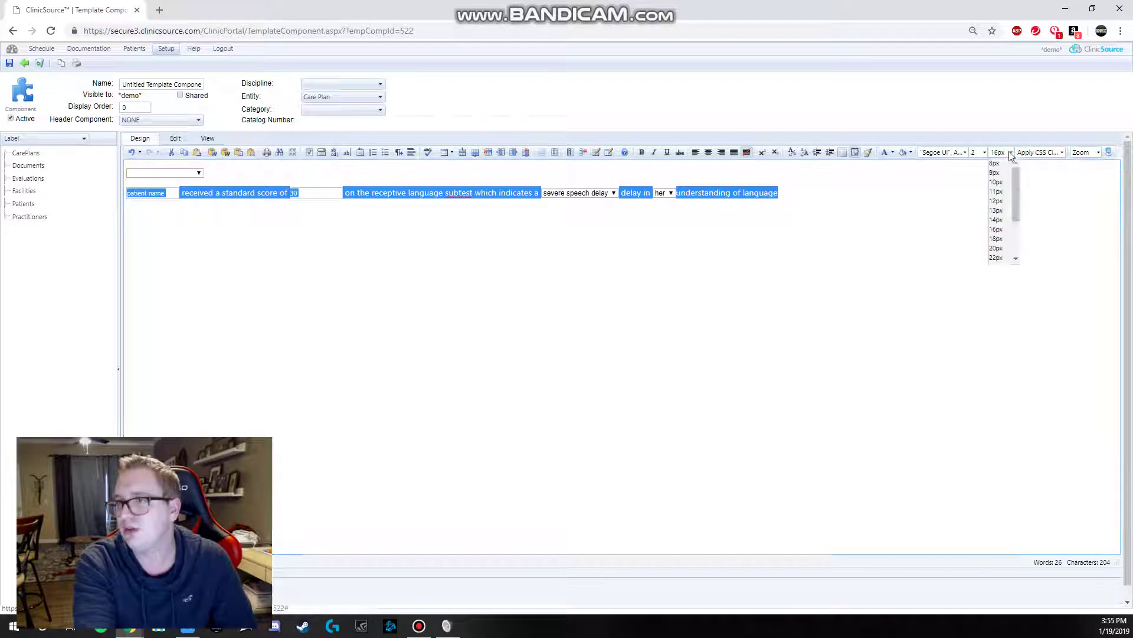
left_click(996, 210)
left_click(957, 156)
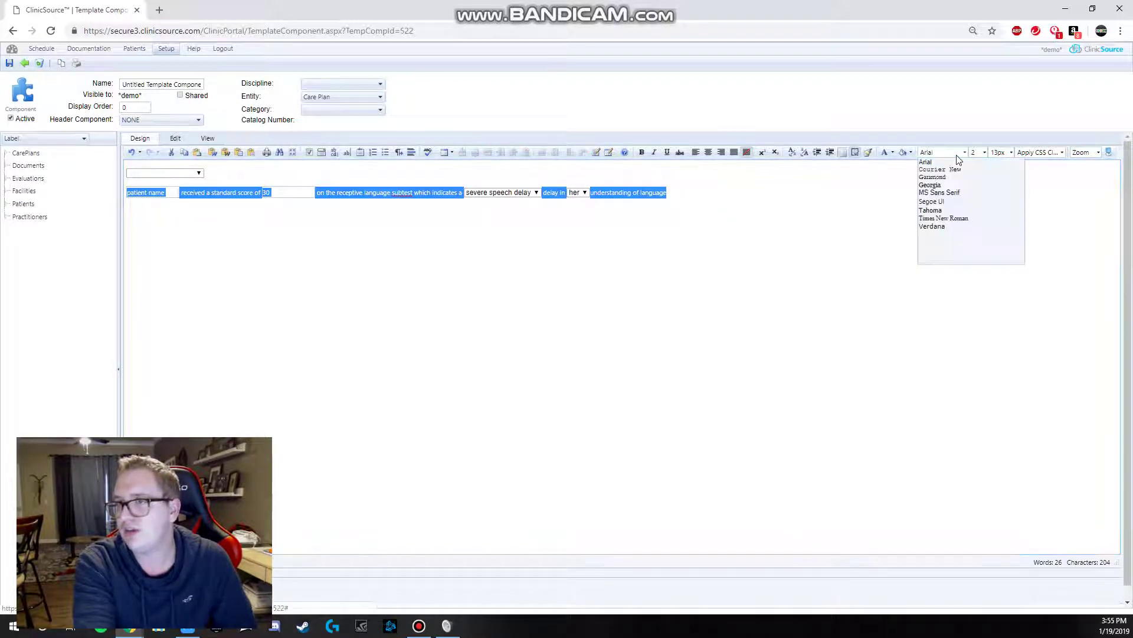
left_click(941, 162)
left_click(593, 275)
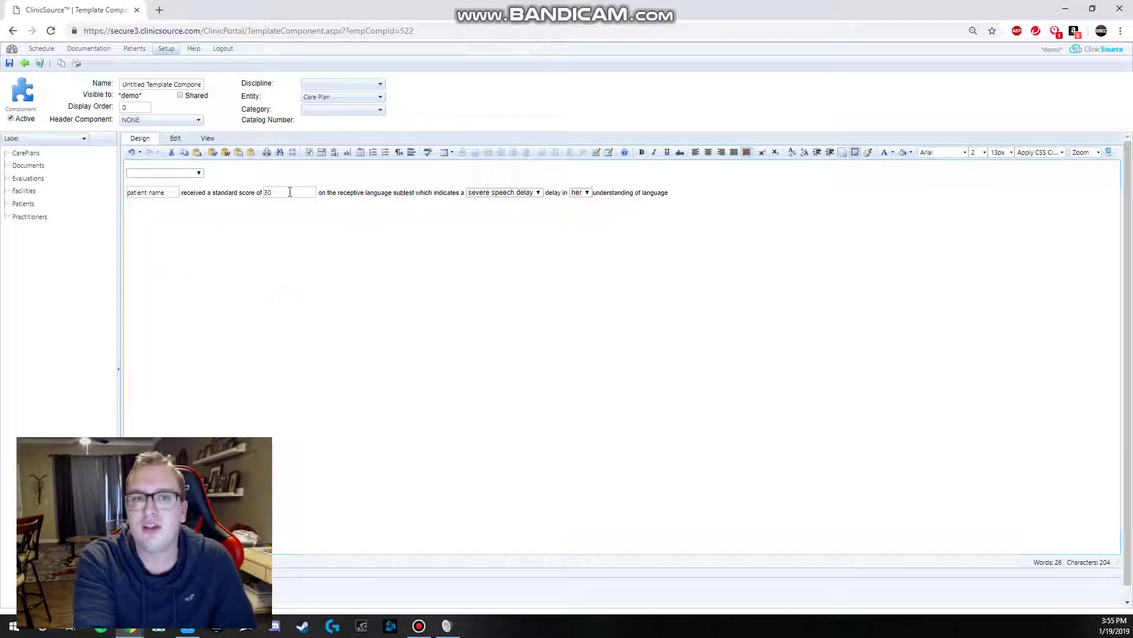
Review the sentence's severity and pronoun selects and the options they offer, keeping the current choices
left_click(538, 193)
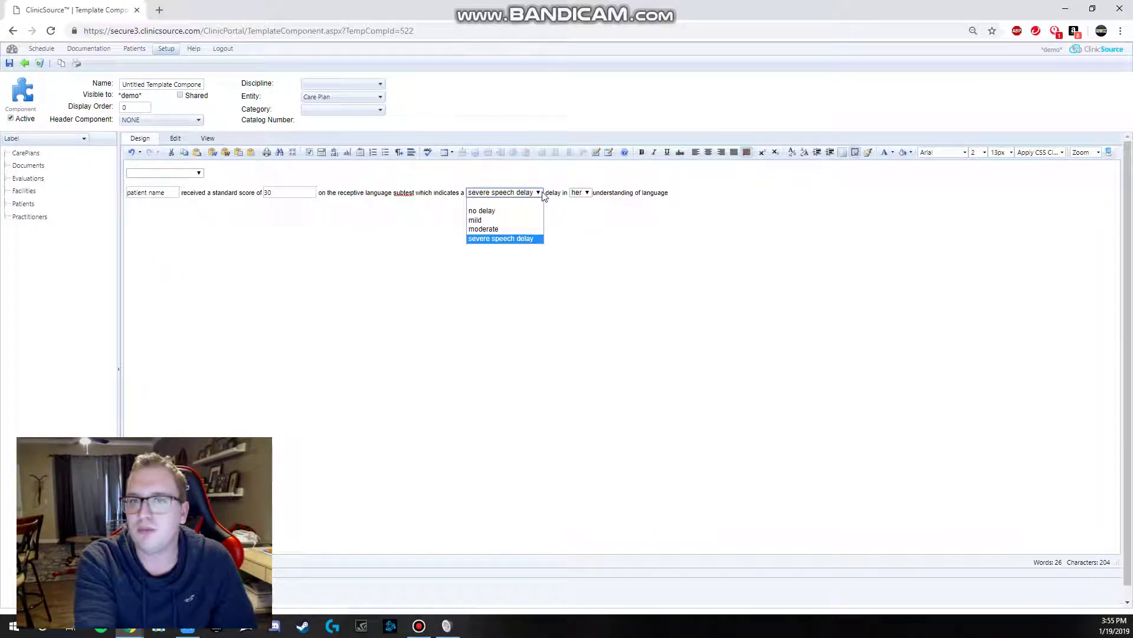
left_click(564, 228)
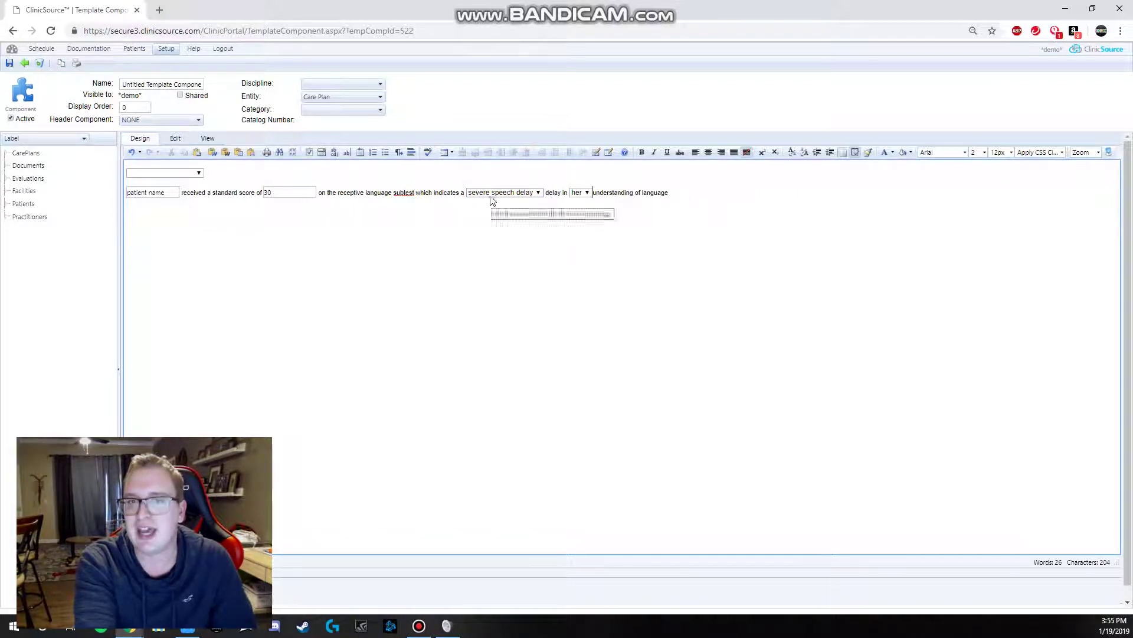
left_click_drag(665, 194, 137, 213)
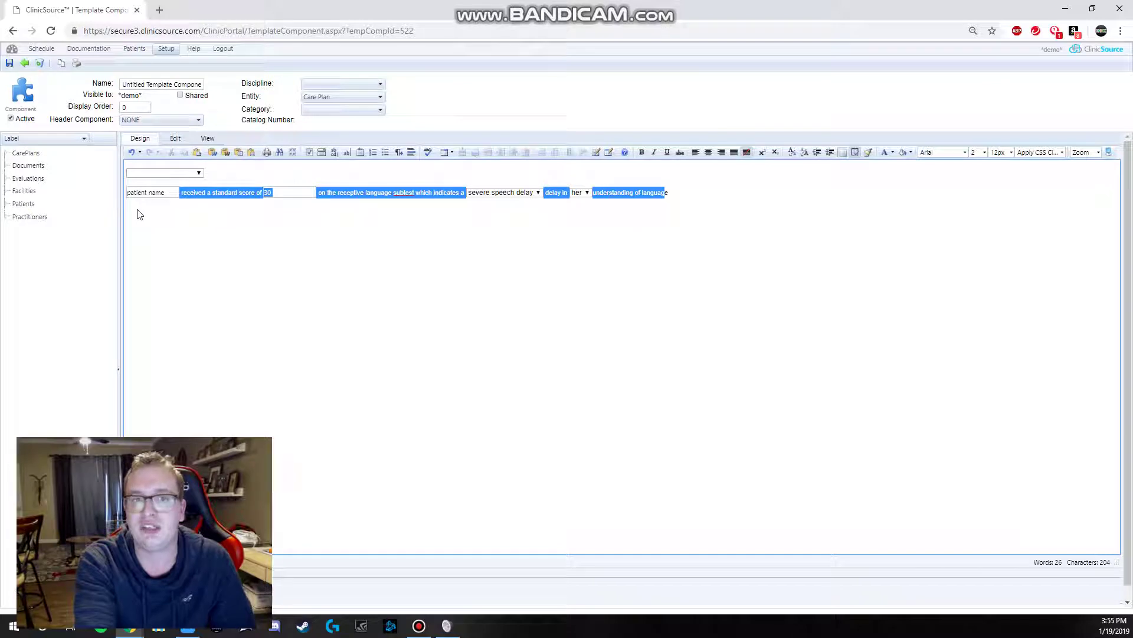
left_click(697, 198)
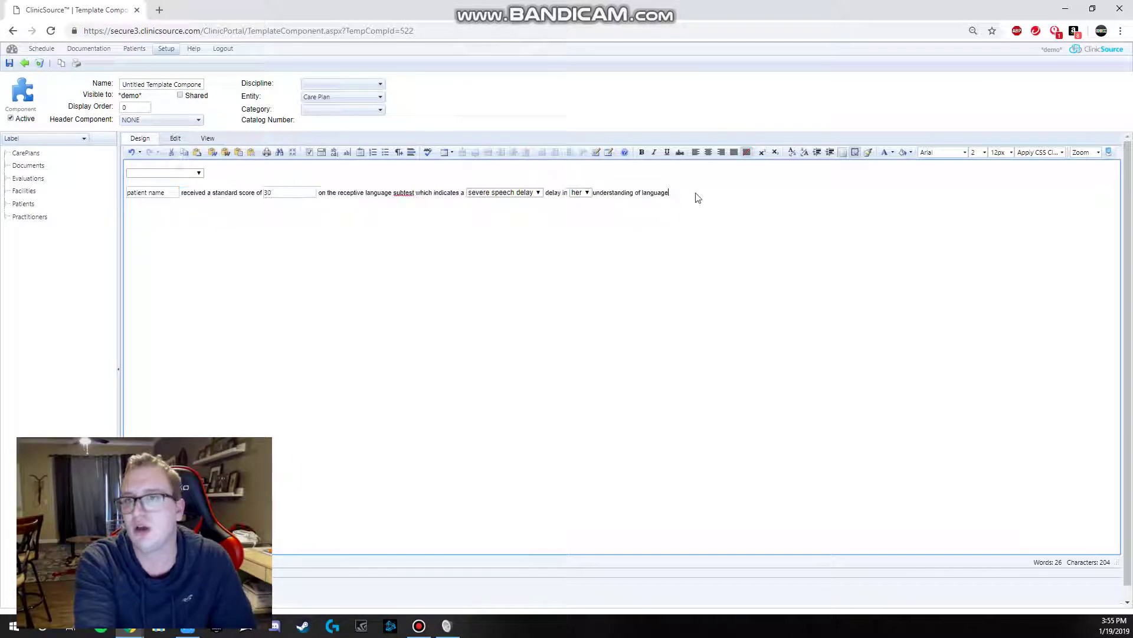
left_click(538, 196)
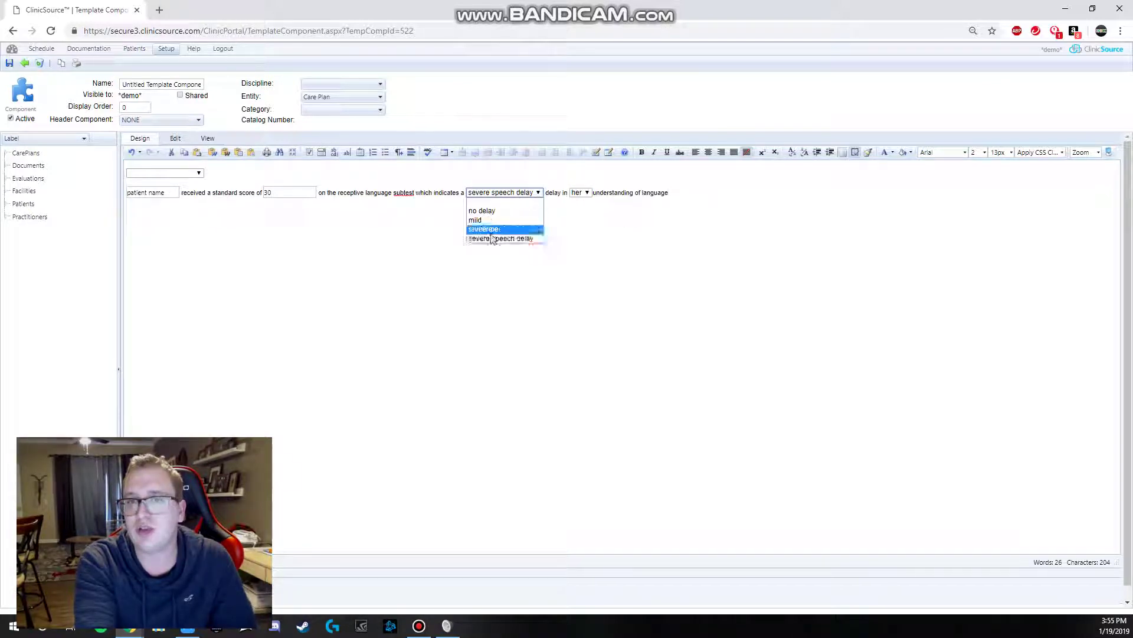
left_click(648, 221)
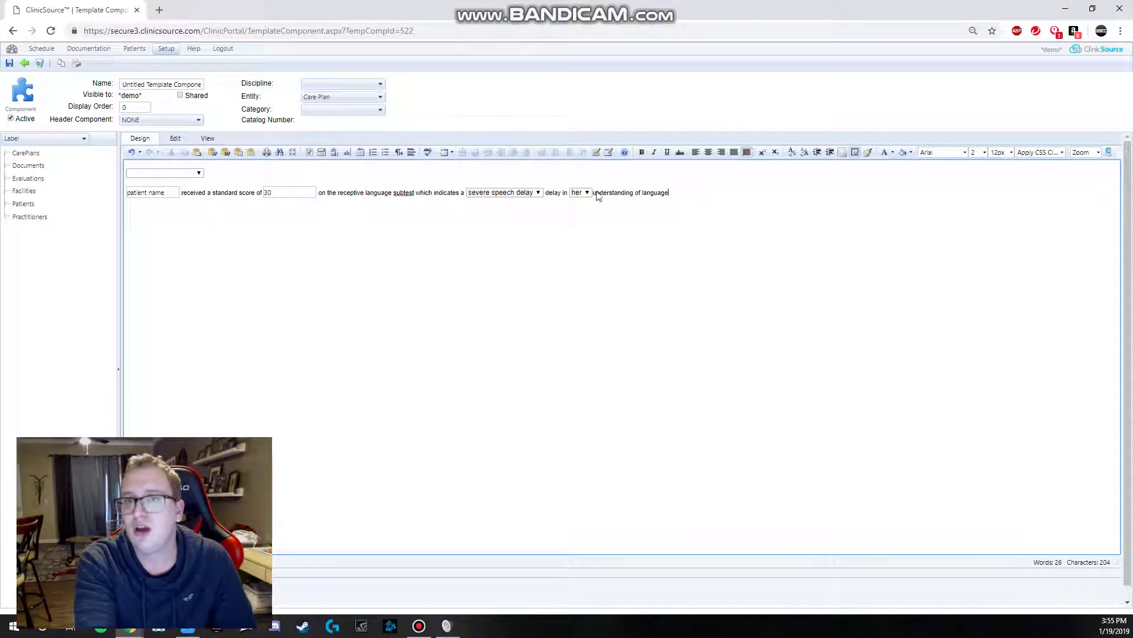
left_click(582, 193)
left_click(642, 210)
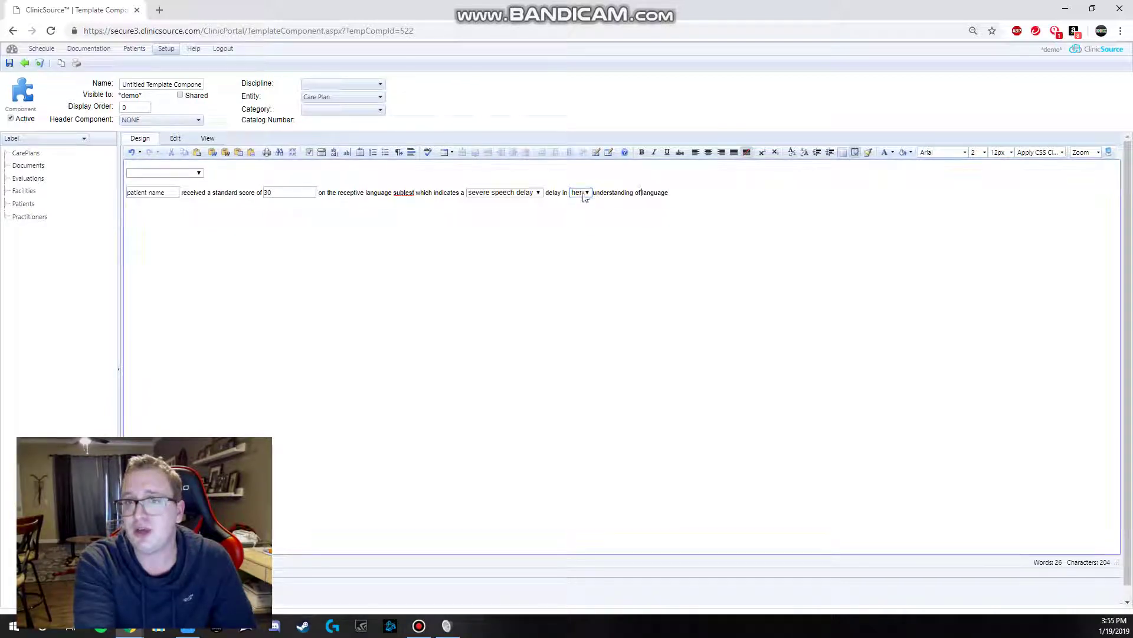
left_click(582, 192)
left_click(608, 221)
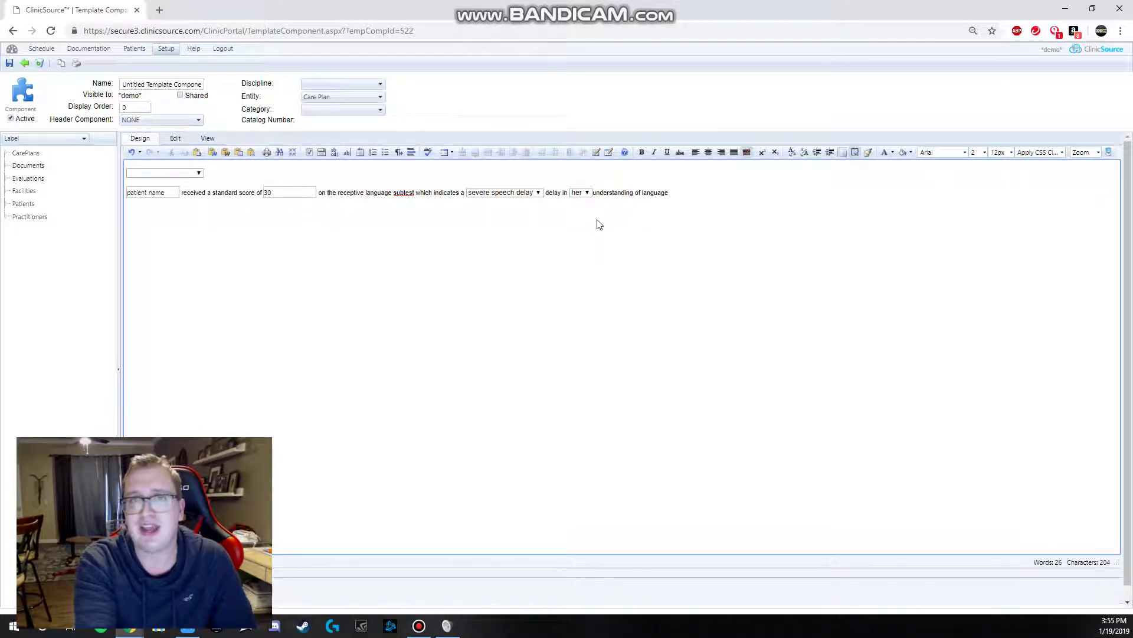